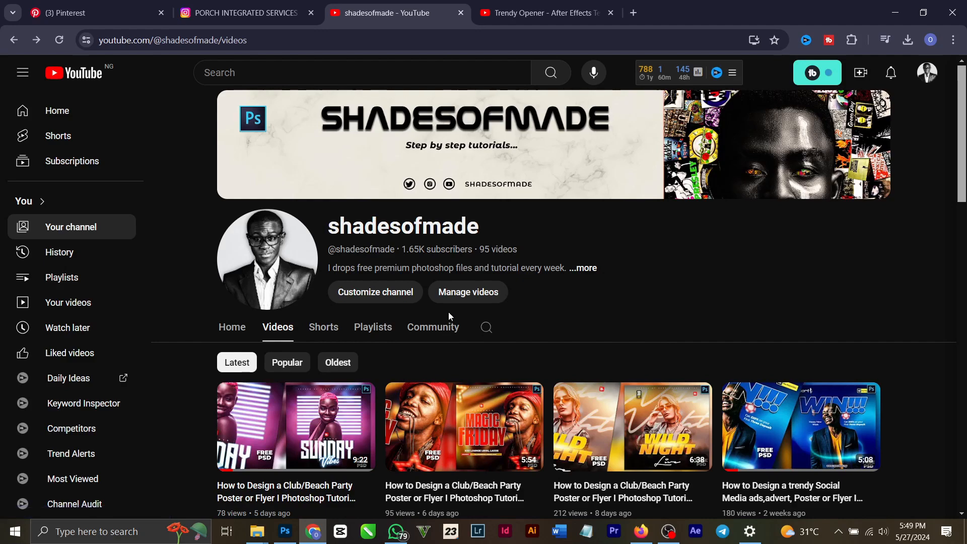
Step: Browse the shadesofmade YouTube channel's videos, examining the club party, food and church flyer tutorial thumbnails
{"action": "scroll", "coordinate": [450, 316], "scroll_direction": "down", "scroll_amount": 3}
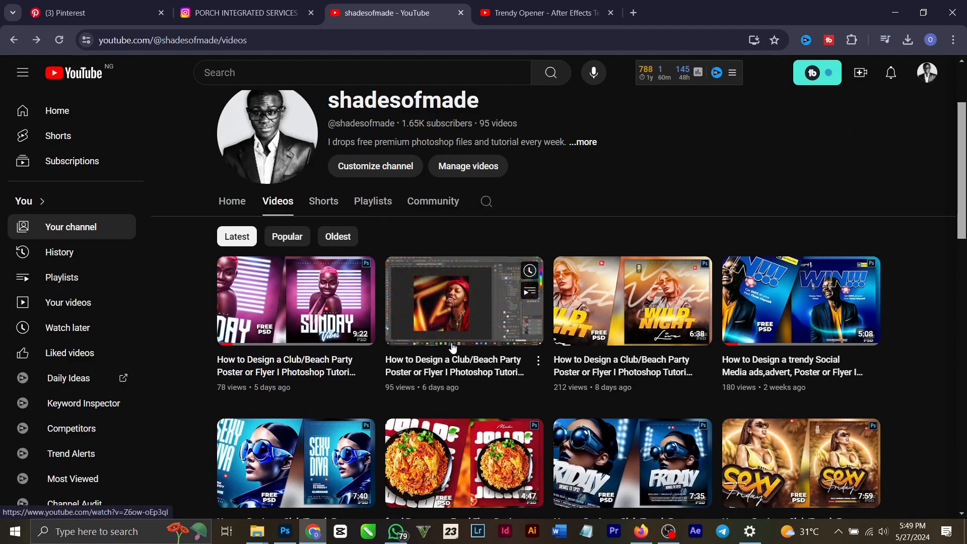
{"action": "scroll", "coordinate": [495, 323], "scroll_direction": "down", "scroll_amount": 3}
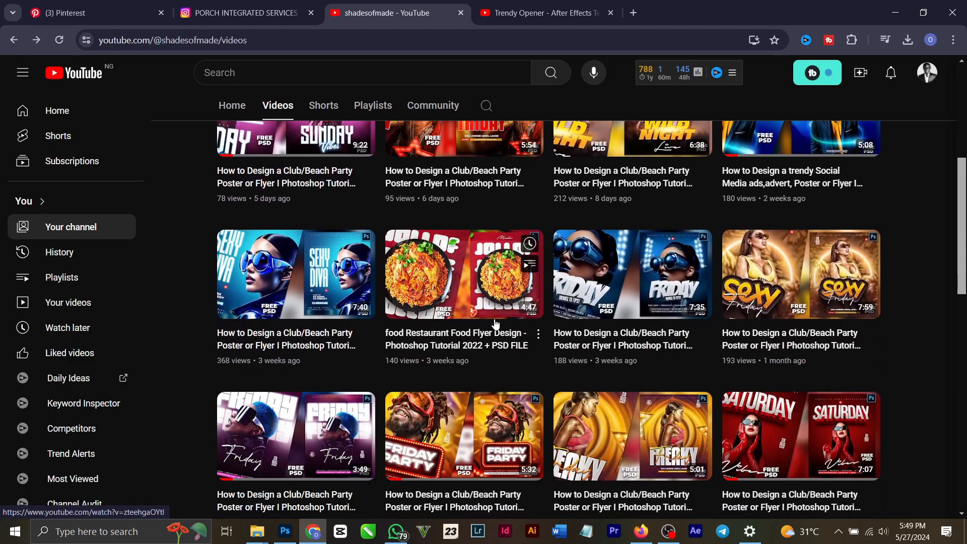
{"action": "scroll", "coordinate": [483, 314], "scroll_direction": "up", "scroll_amount": 1}
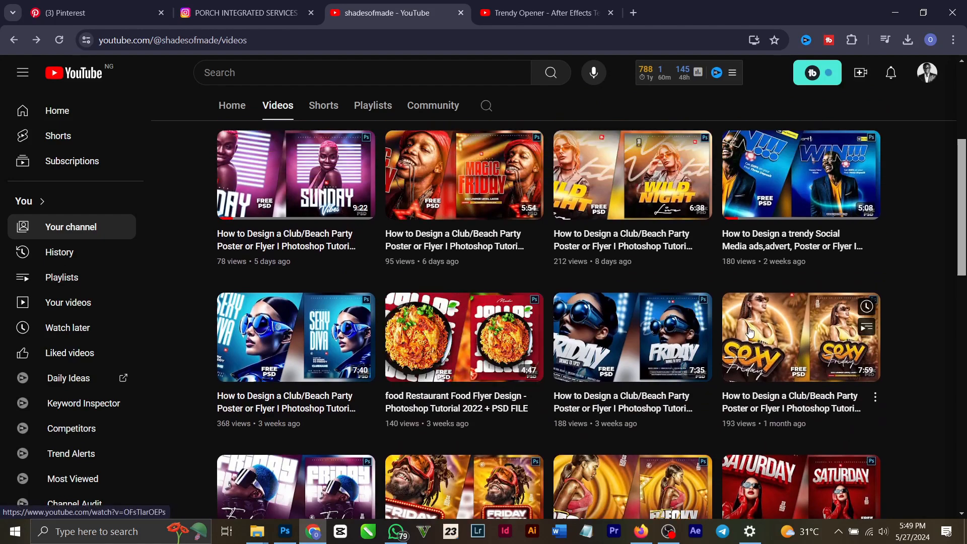
{"action": "scroll", "coordinate": [816, 386], "scroll_direction": "down", "scroll_amount": 5}
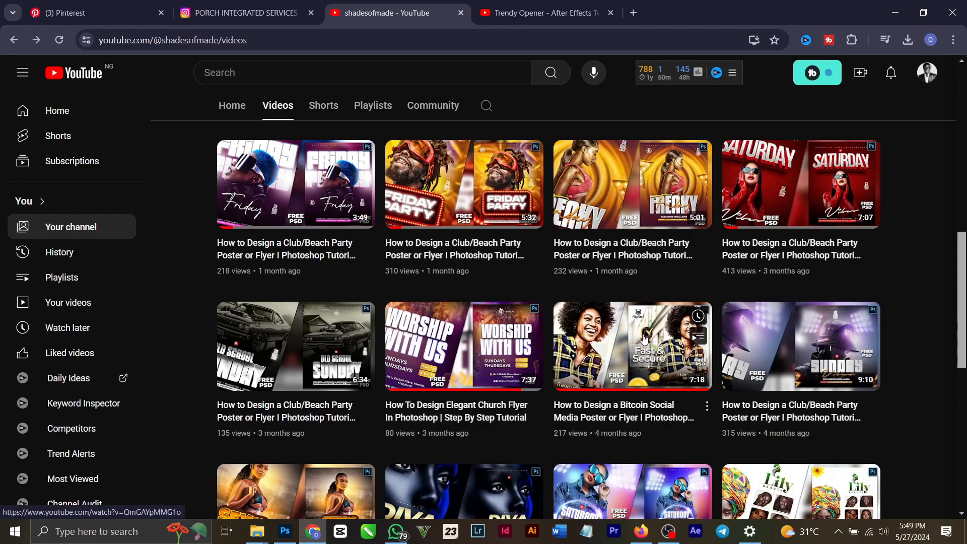
{"action": "scroll", "coordinate": [500, 269], "scroll_direction": "up", "scroll_amount": 2}
{"action": "scroll", "coordinate": [500, 262], "scroll_direction": "up", "scroll_amount": 10}
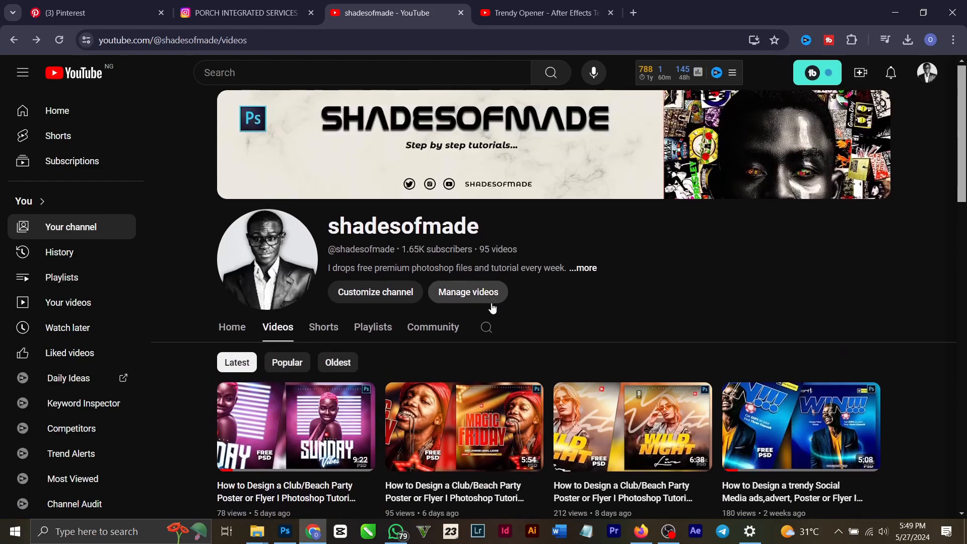
{"action": "scroll", "coordinate": [513, 357], "scroll_direction": "down", "scroll_amount": 5}
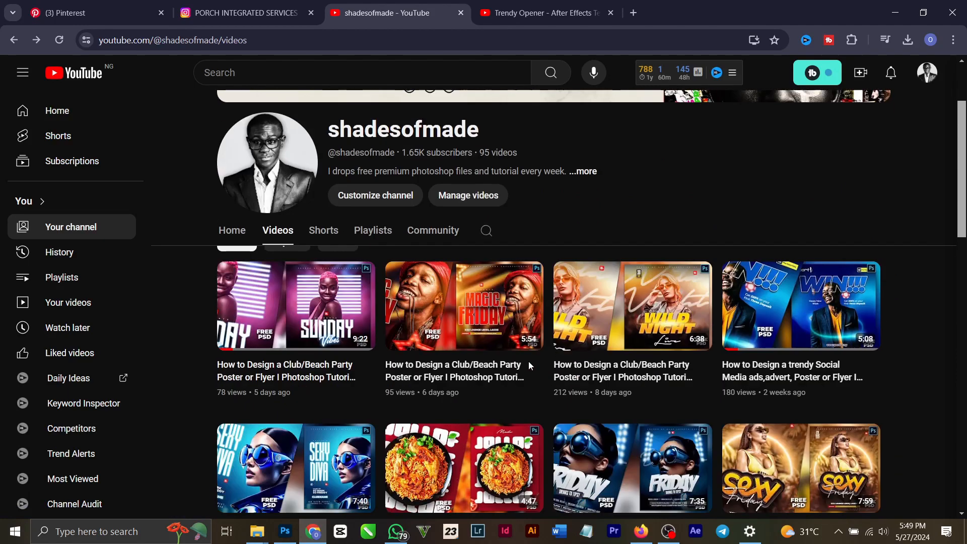
{"action": "scroll", "coordinate": [528, 365], "scroll_direction": "down", "scroll_amount": 5}
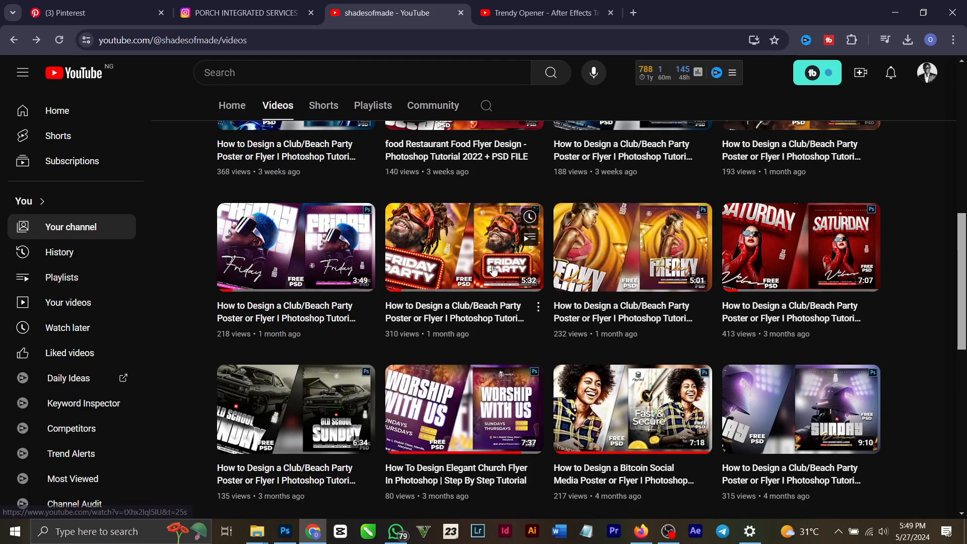
{"action": "scroll", "coordinate": [449, 262], "scroll_direction": "up", "scroll_amount": 8}
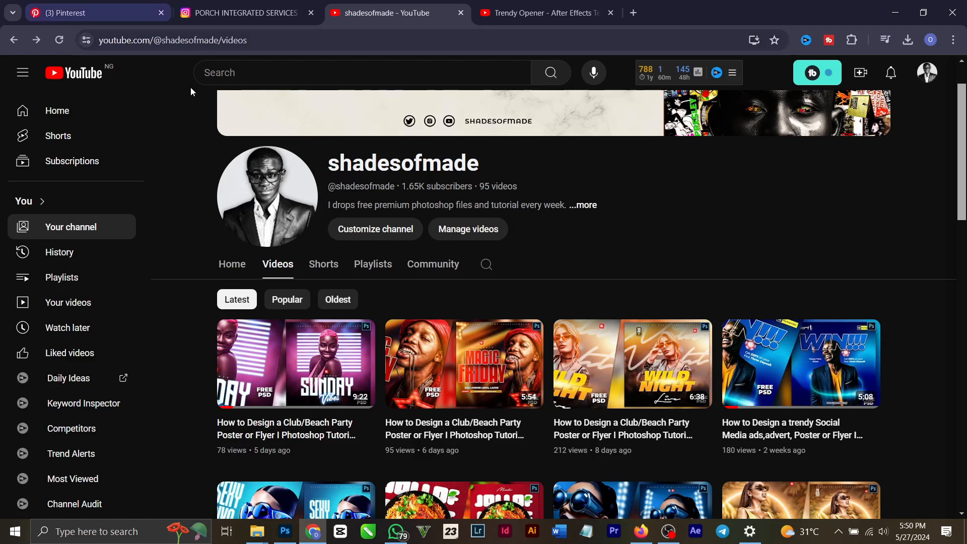
Step: Switch to Photoshop and close the FREAKY Vibes flyer document Untitled-1.psd
{"action": "left_click", "coordinate": [285, 531]}
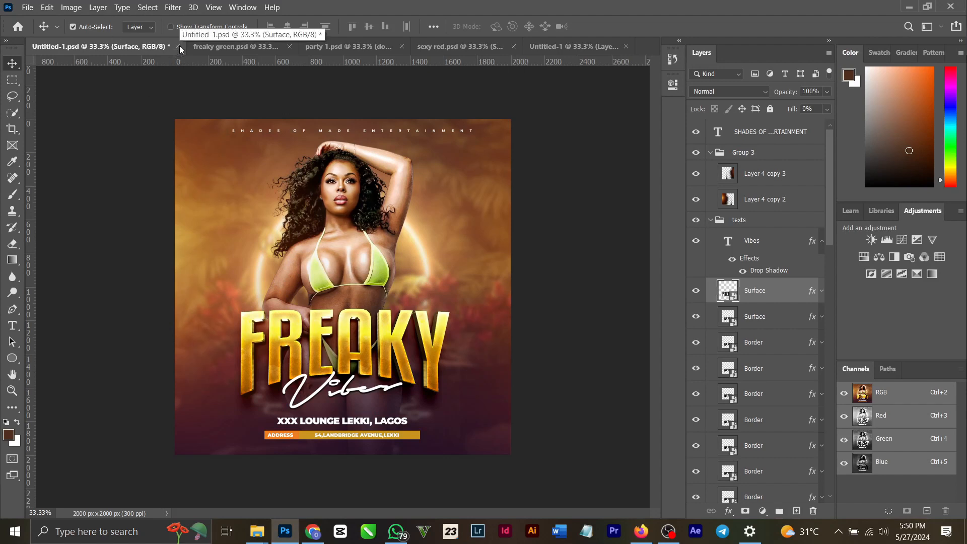
{"action": "left_click", "coordinate": [177, 46]}
{"action": "left_click", "coordinate": [466, 199]}
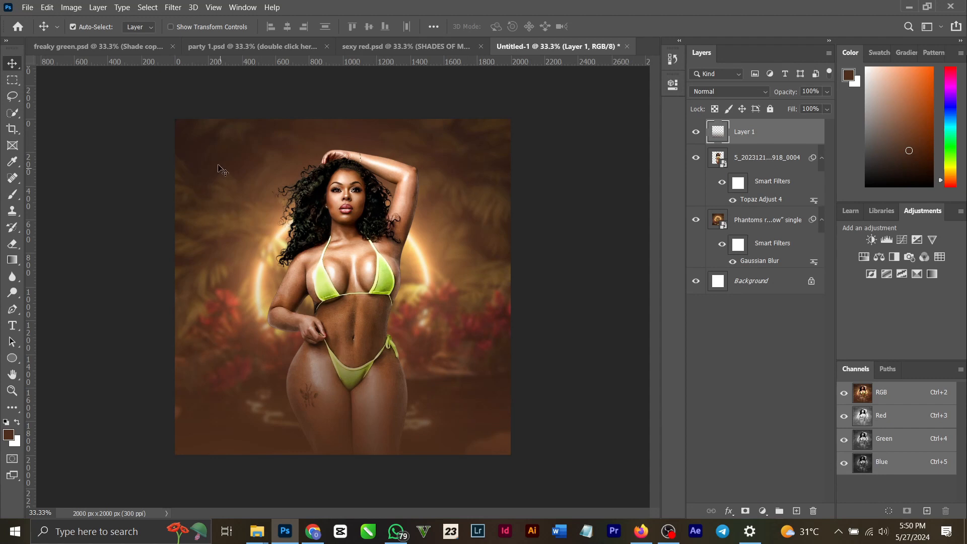
Step: Delete all three layers above the white Background layer in the Untitled-1 document
{"action": "left_click_drag", "start_coordinate": [155, 117], "coordinate": [537, 469]}
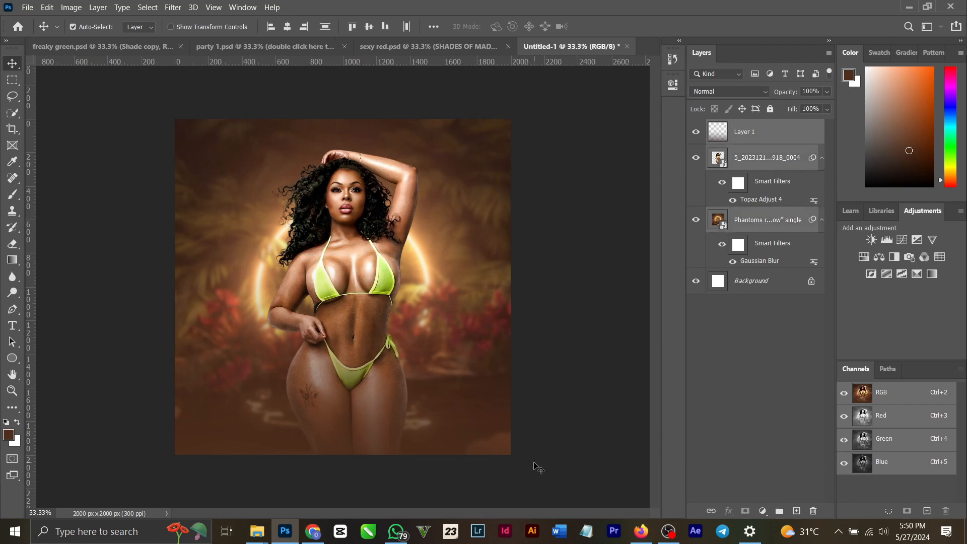
{"action": "key", "text": "ctrl+shift+e"}
{"action": "key", "text": "ctrl+BackSpace"}
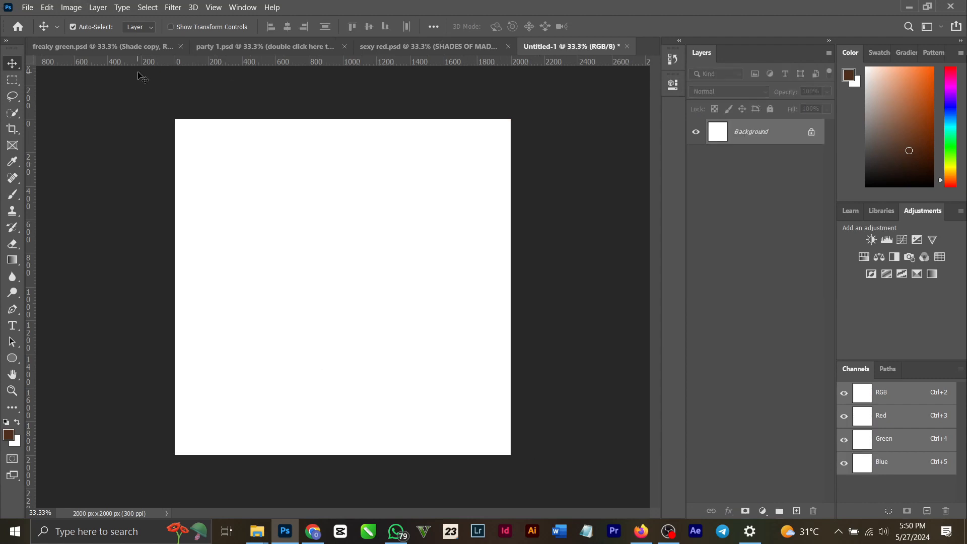
Step: In freaky green.psd, expand the Background group and delete its Image layer
{"action": "left_click", "coordinate": [125, 49]}
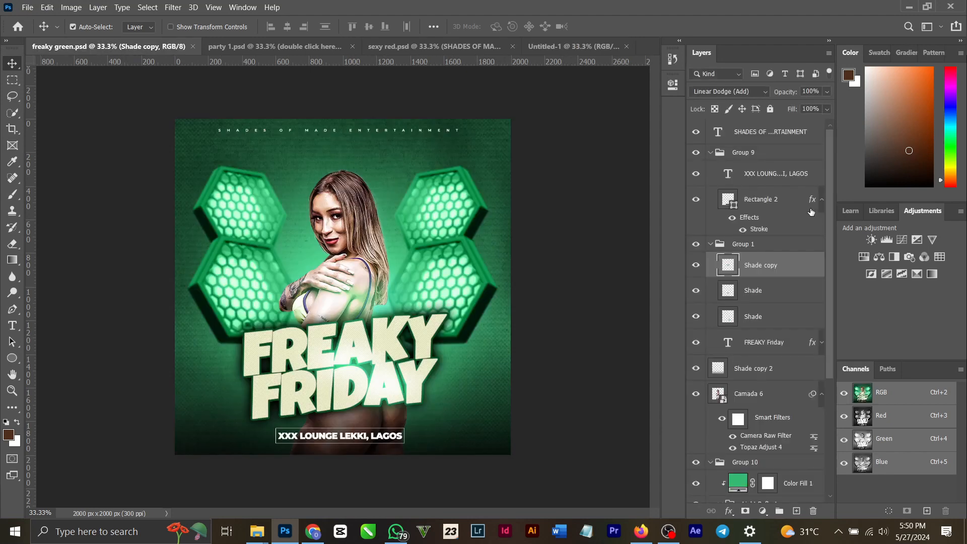
{"action": "scroll", "coordinate": [752, 223], "scroll_direction": "down", "scroll_amount": 4}
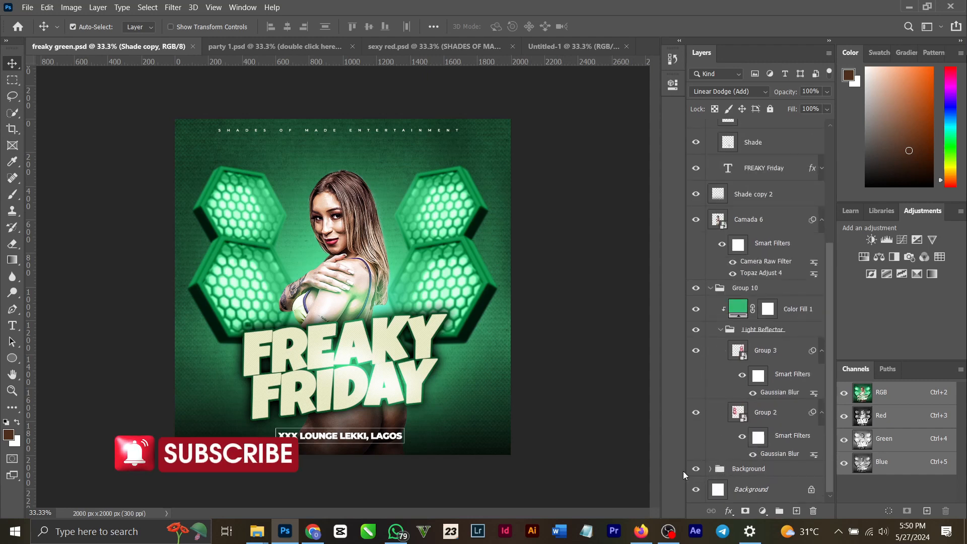
{"action": "left_click", "coordinate": [710, 469]}
{"action": "scroll", "coordinate": [715, 443], "scroll_direction": "down", "scroll_amount": 3}
{"action": "left_click", "coordinate": [696, 436]}
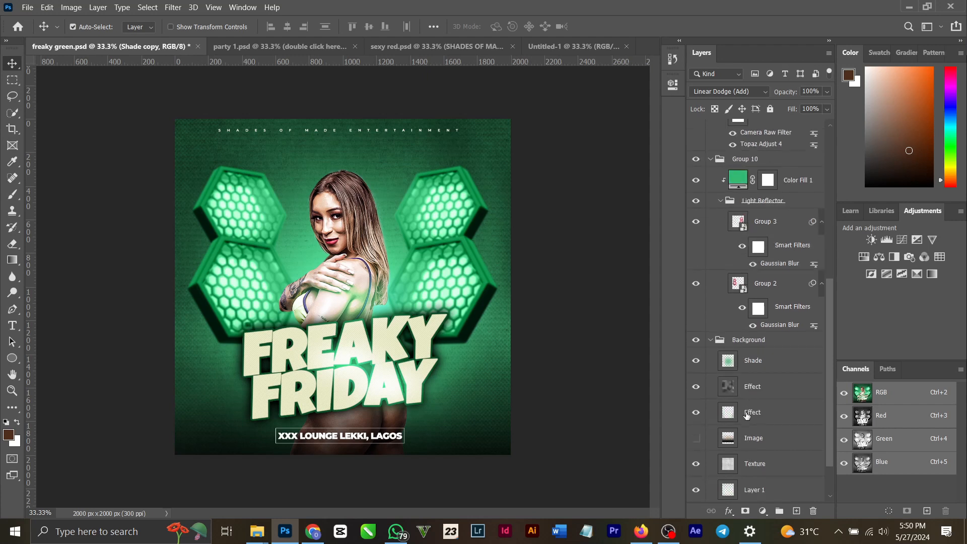
{"action": "left_click", "coordinate": [697, 447]}
{"action": "left_click", "coordinate": [770, 440]}
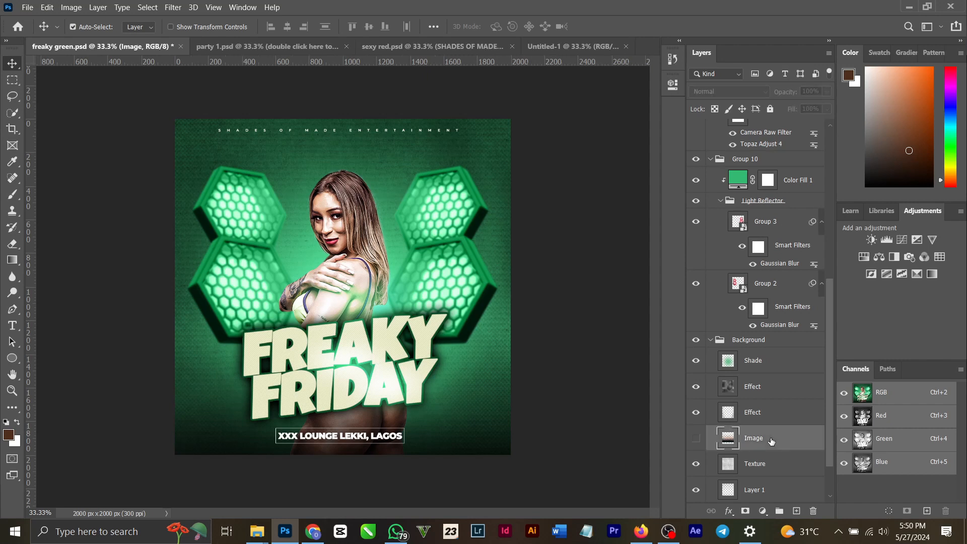
{"action": "key", "text": "Delete"}
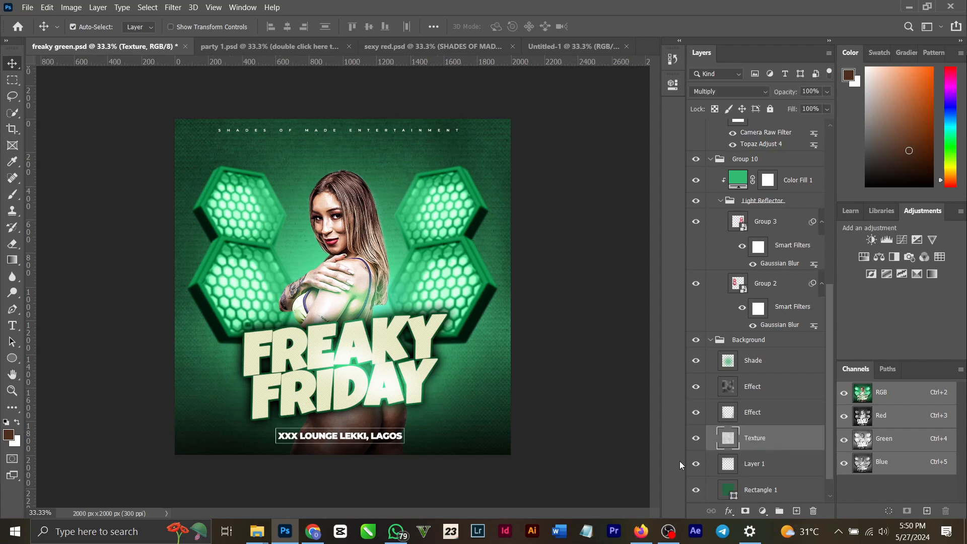
Step: Examine the Texture layer's effect on the flyer by toggling its visibility and previewing other blend modes, keeping Multiply
{"action": "left_click", "coordinate": [696, 464]}
{"action": "left_click", "coordinate": [695, 438]}
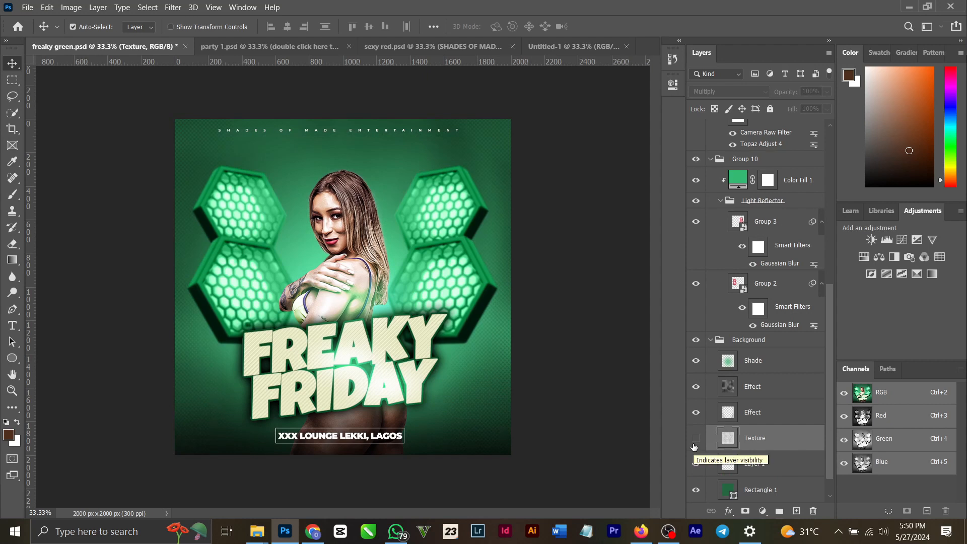
{"action": "left_click", "coordinate": [696, 437]}
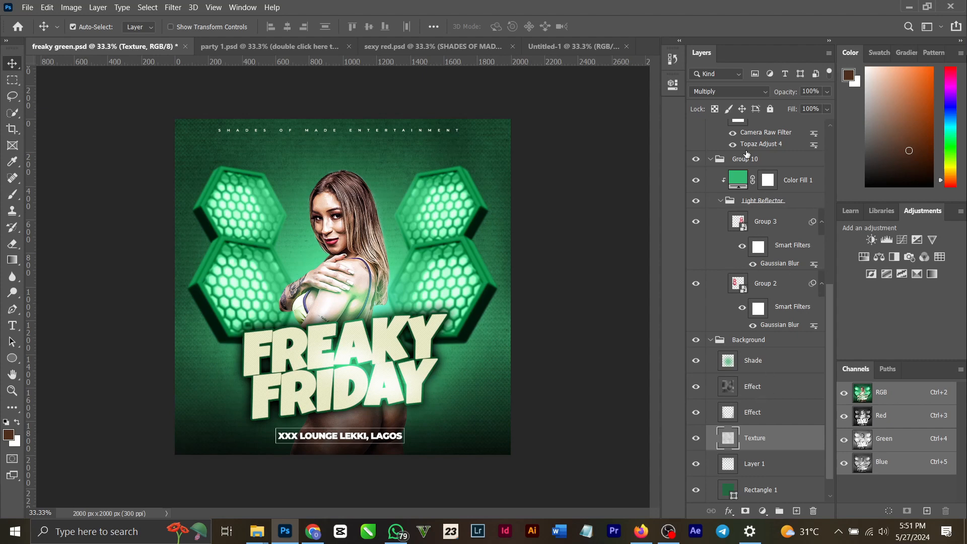
{"action": "left_click", "coordinate": [742, 92]}
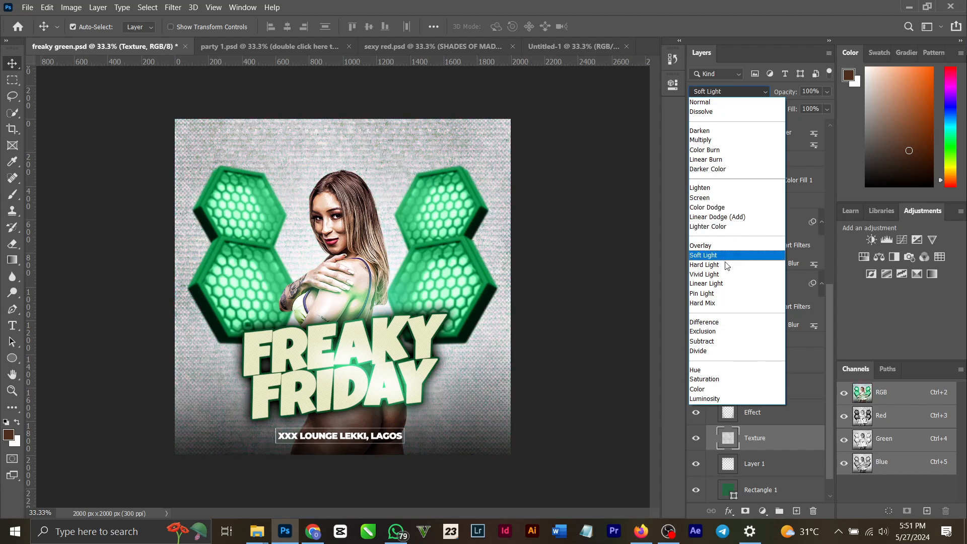
{"action": "left_click", "coordinate": [591, 239]}
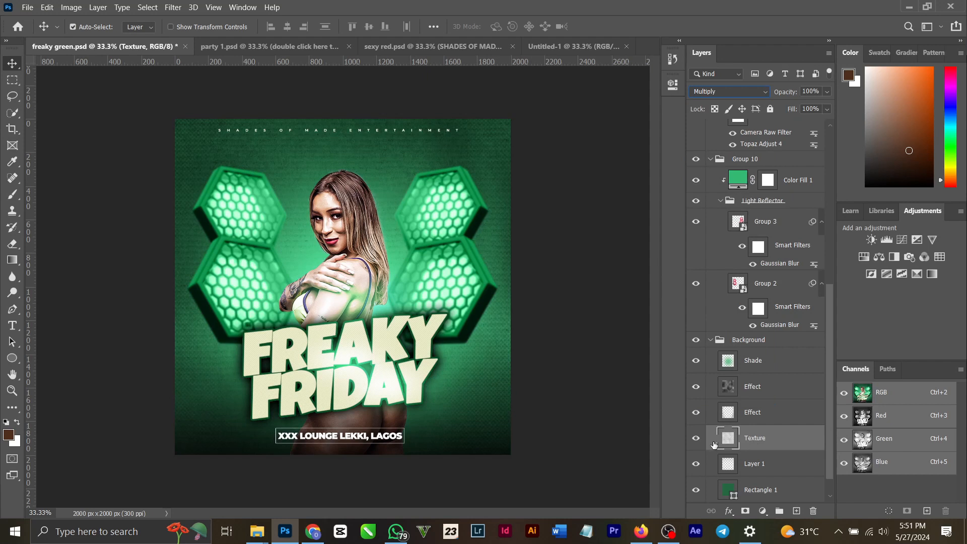
Step: Hide the Texture layer and all of Group 10, including Color Fill 1 and the Light Reflector group
{"action": "left_click", "coordinate": [695, 439]}
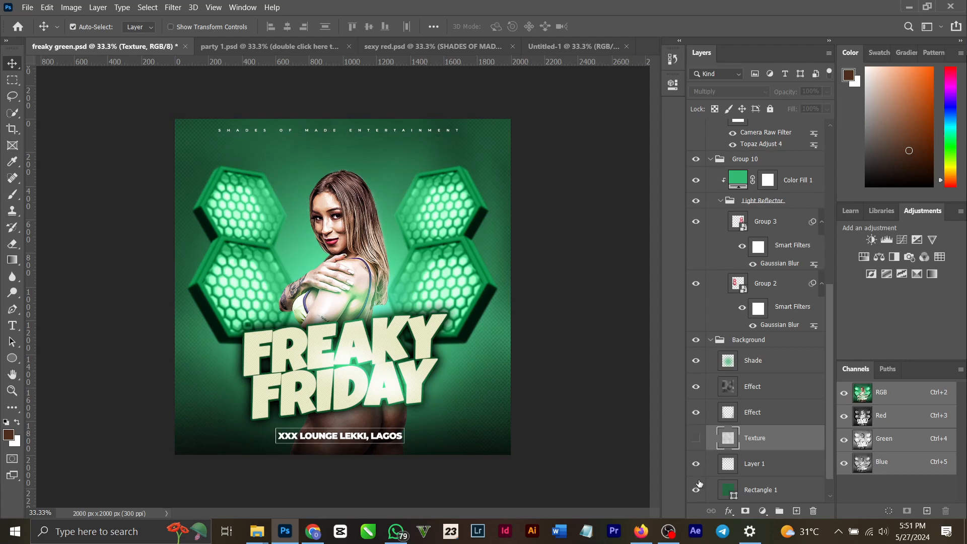
{"action": "scroll", "coordinate": [760, 448], "scroll_direction": "down", "scroll_amount": 1}
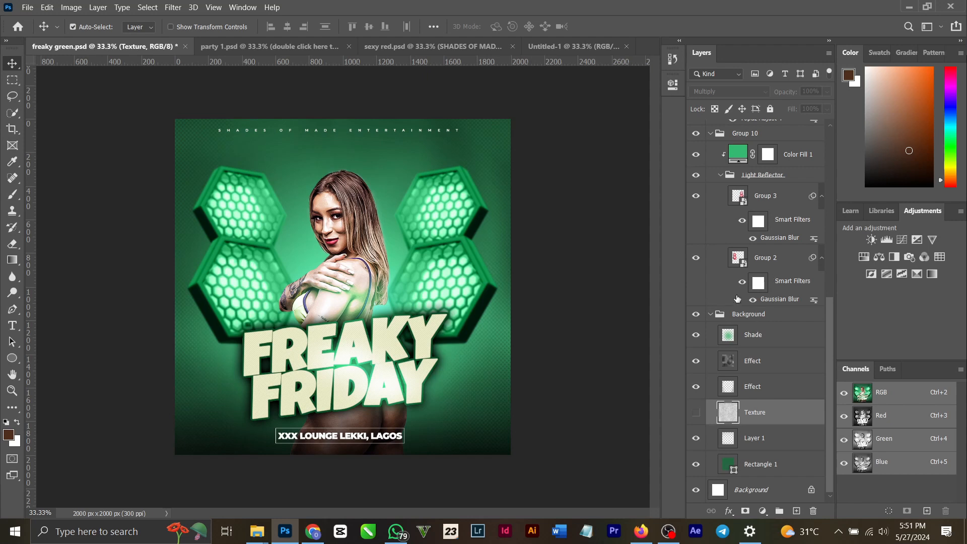
{"action": "left_click", "coordinate": [697, 258]}
{"action": "left_click", "coordinate": [695, 197]}
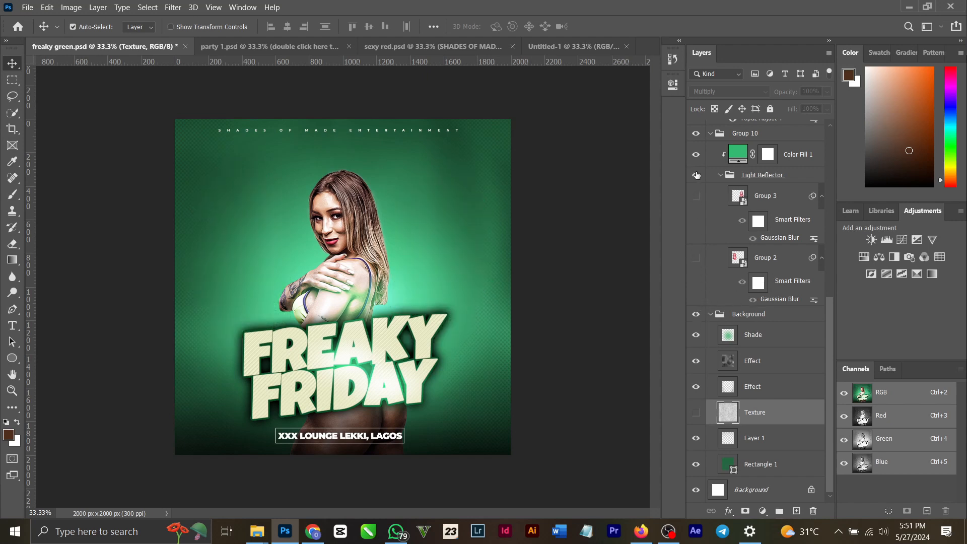
{"action": "left_click", "coordinate": [696, 195]}
{"action": "left_click", "coordinate": [696, 258]}
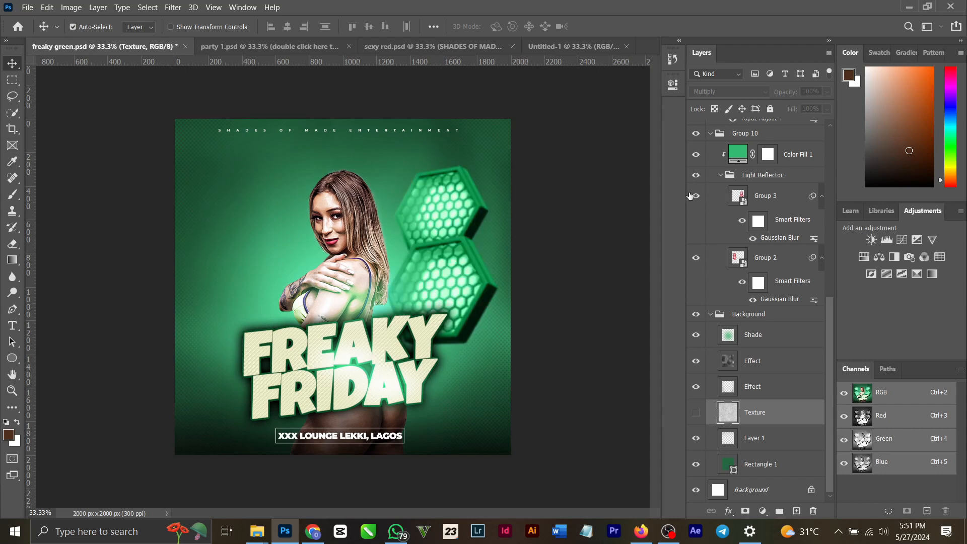
{"action": "left_click", "coordinate": [696, 154]}
{"action": "left_click", "coordinate": [696, 174]}
{"action": "scroll", "coordinate": [718, 212], "scroll_direction": "up", "scroll_amount": 2}
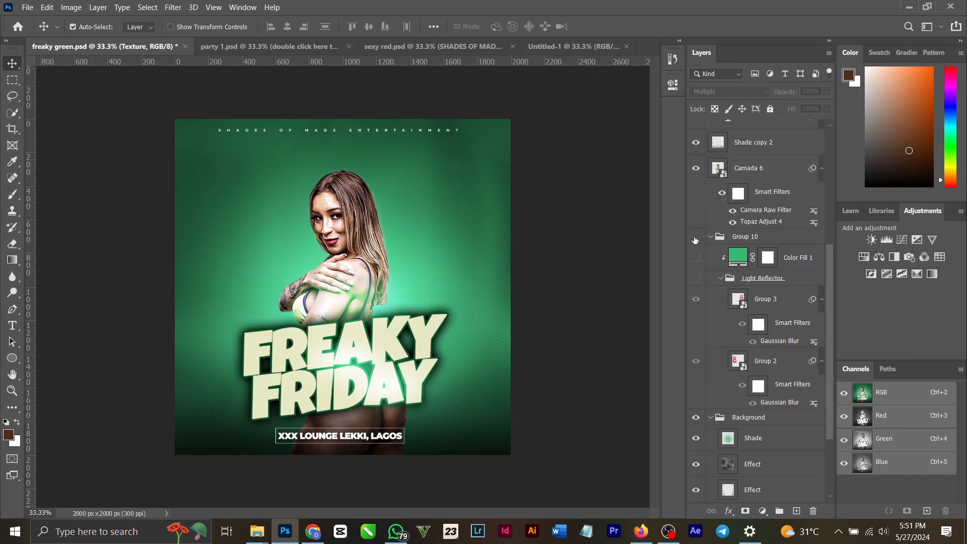
Step: Hide the Camada 6 model layer, Shade copy 2, and Group 1 with its three shade layers and FREAKY Friday title
{"action": "scroll", "coordinate": [713, 234], "scroll_direction": "up", "scroll_amount": 2}
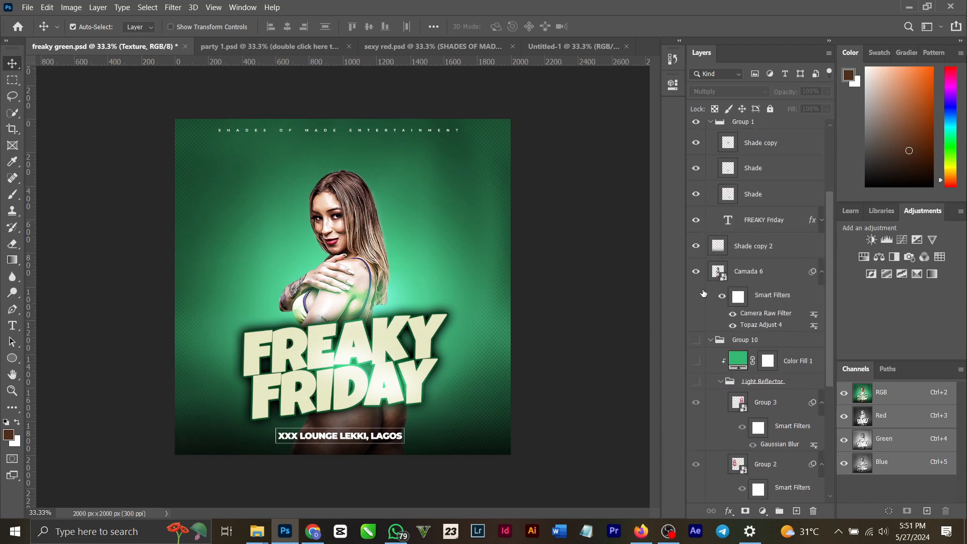
{"action": "left_click", "coordinate": [699, 273]}
{"action": "left_click", "coordinate": [696, 246]}
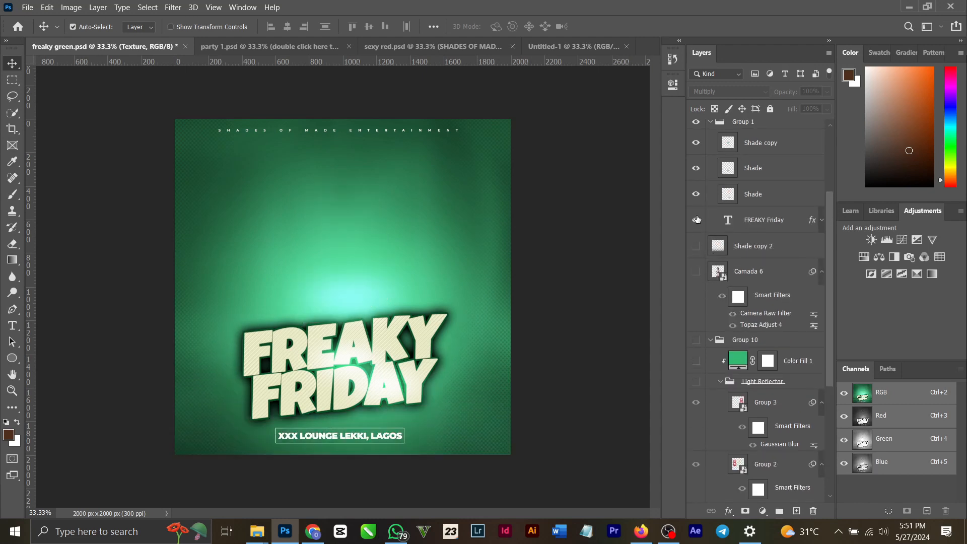
{"action": "left_click_drag", "start_coordinate": [696, 219], "coordinate": [697, 124]}
Step: Hide Group 9 with its lounge text and Rectangle 2, plus the SHADES OF MADE ENTERTAINMENT text layer
{"action": "scroll", "coordinate": [703, 156], "scroll_direction": "up", "scroll_amount": 2}
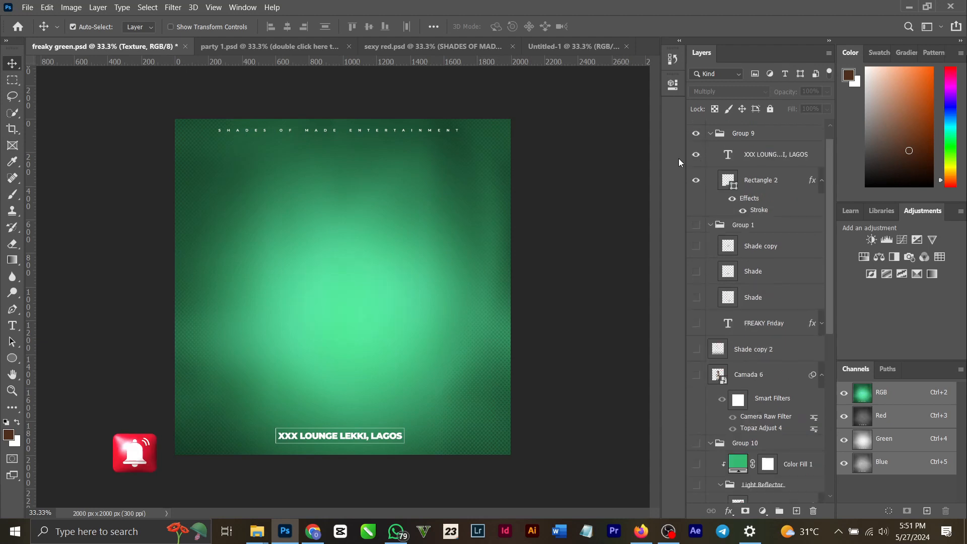
{"action": "left_click_drag", "start_coordinate": [696, 180], "coordinate": [698, 147]}
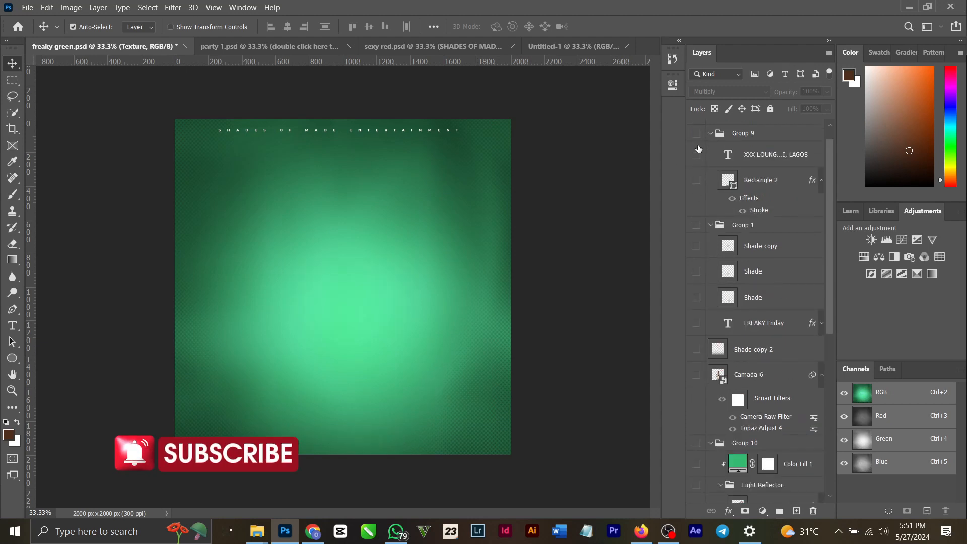
{"action": "scroll", "coordinate": [698, 149], "scroll_direction": "up", "scroll_amount": 1}
{"action": "left_click", "coordinate": [696, 133]}
Step: Examine the Background group's layers, toggling the Shade layer off and on to compare its effect
{"action": "scroll", "coordinate": [747, 288], "scroll_direction": "down", "scroll_amount": 3}
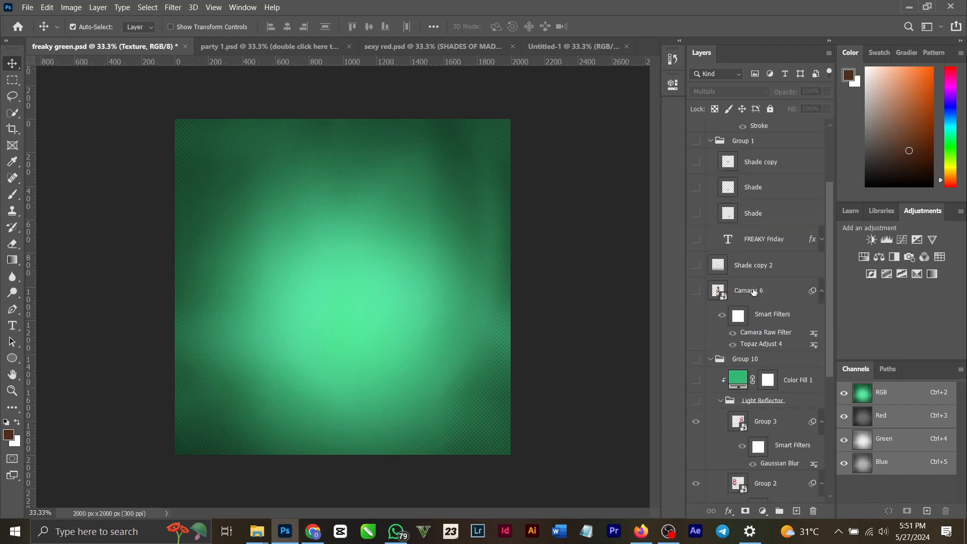
{"action": "scroll", "coordinate": [753, 291], "scroll_direction": "down", "scroll_amount": 8}
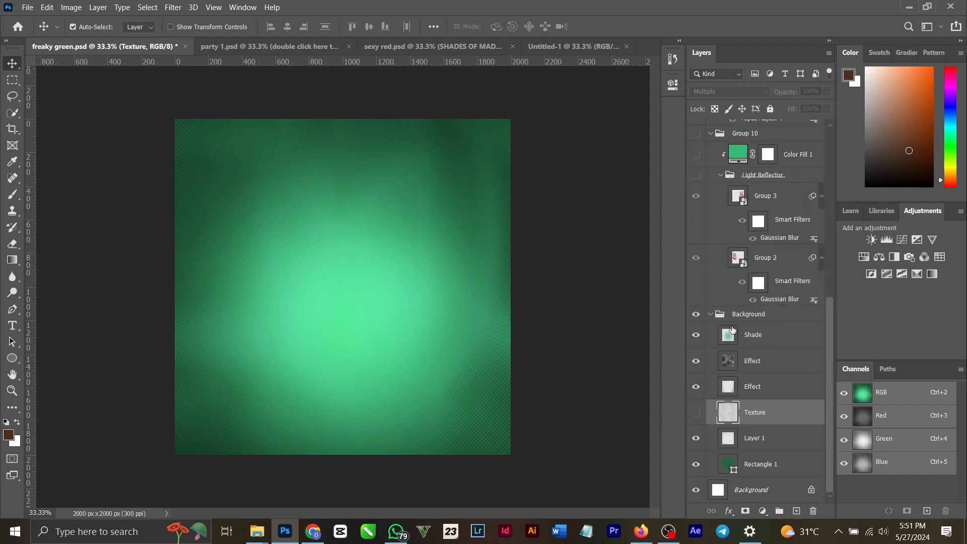
{"action": "left_click", "coordinate": [711, 315]}
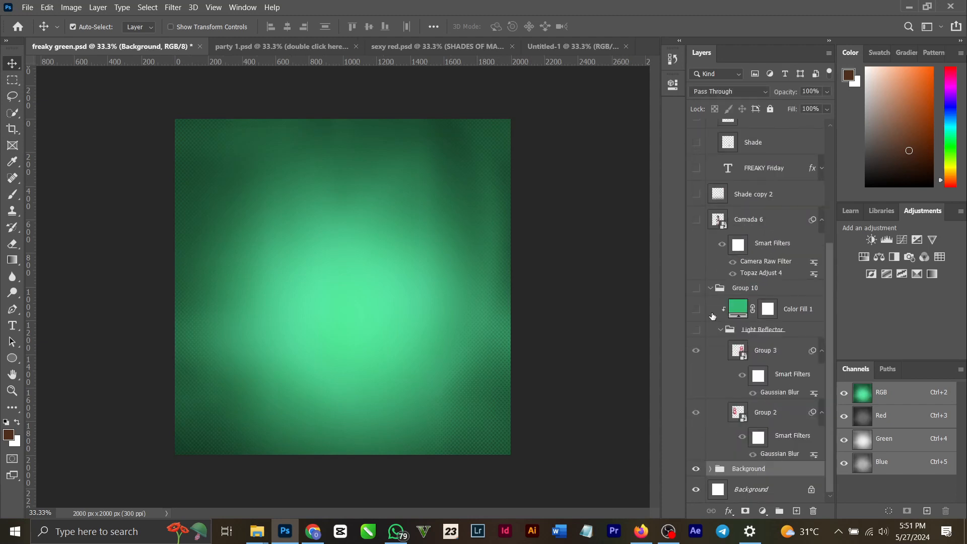
{"action": "left_click", "coordinate": [710, 468]}
{"action": "scroll", "coordinate": [715, 428], "scroll_direction": "down", "scroll_amount": 5}
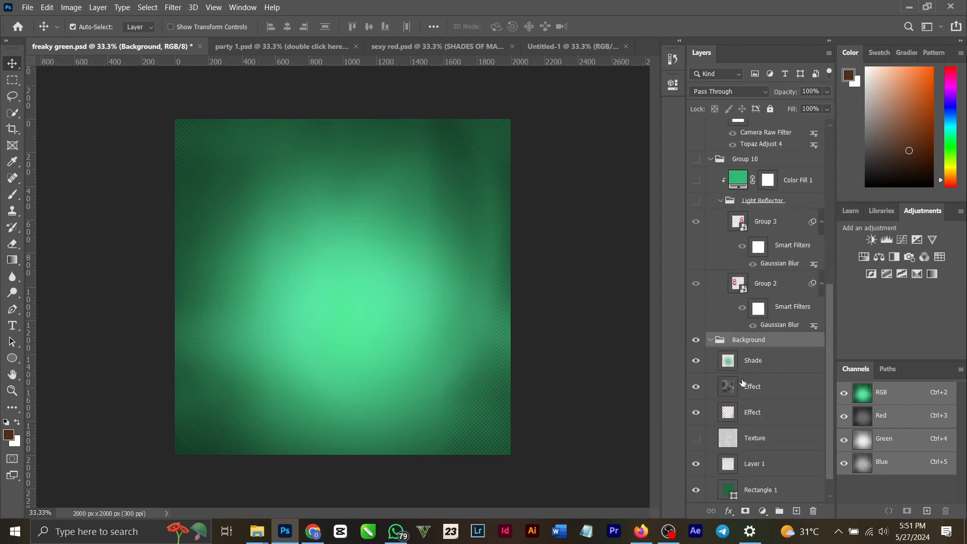
{"action": "left_click", "coordinate": [695, 360]}
{"action": "left_click", "coordinate": [695, 360]}
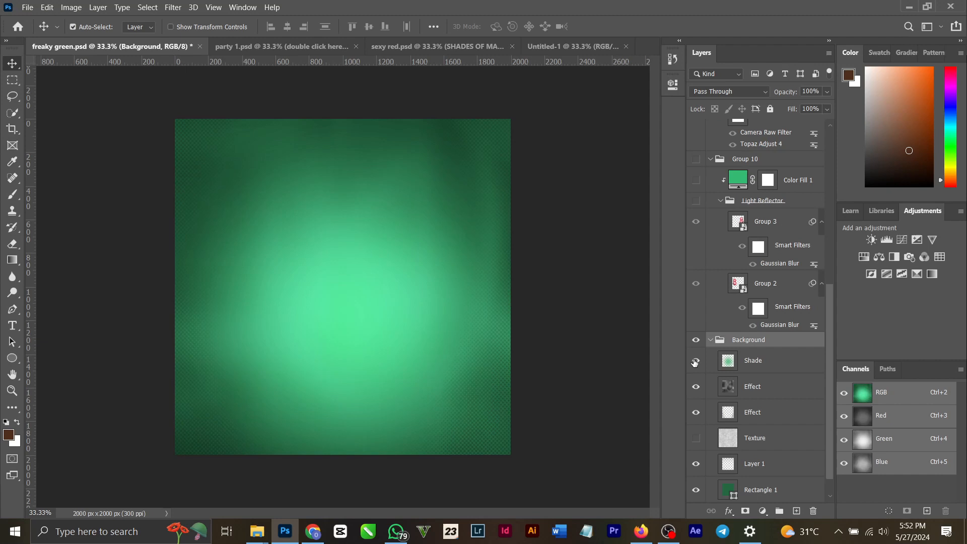
Step: Add a new layer above the Background group's Shade layer and set the Brush foreground colour to green #299f5c
{"action": "left_click", "coordinate": [749, 366]}
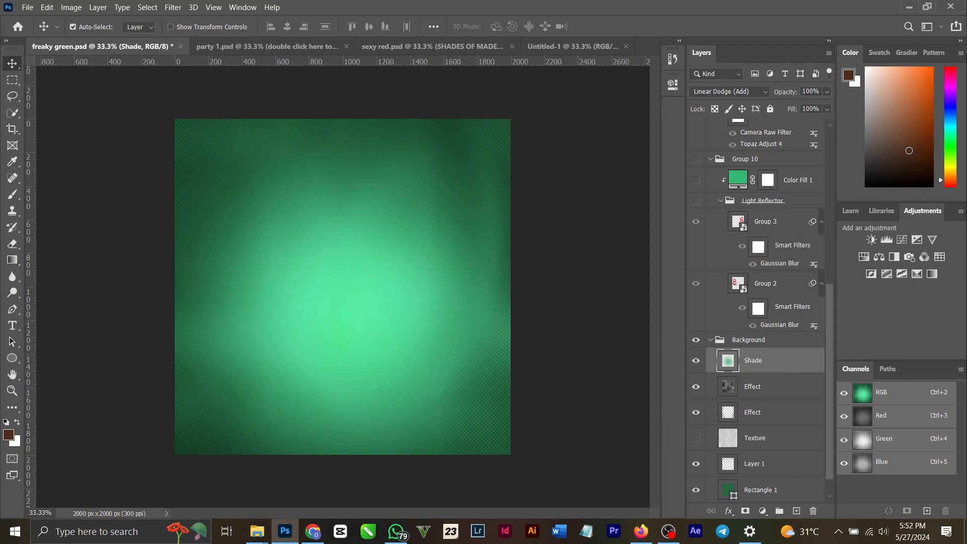
{"action": "left_click", "coordinate": [796, 511]}
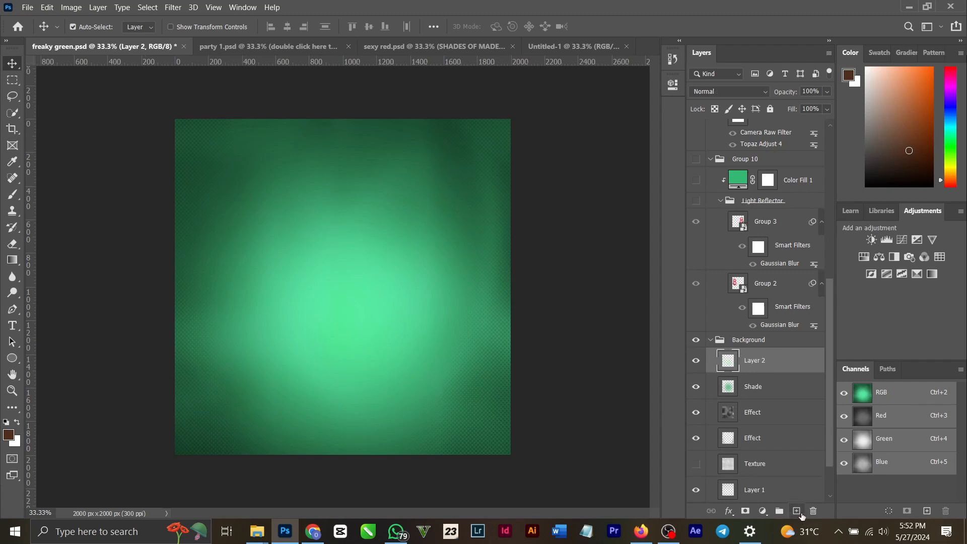
{"action": "key", "text": "b"}
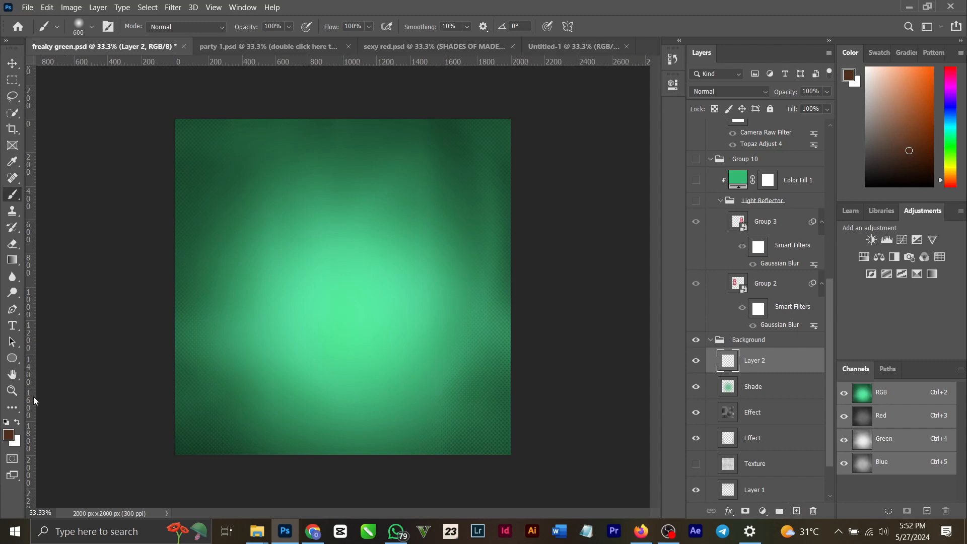
{"action": "left_click", "coordinate": [8, 434]}
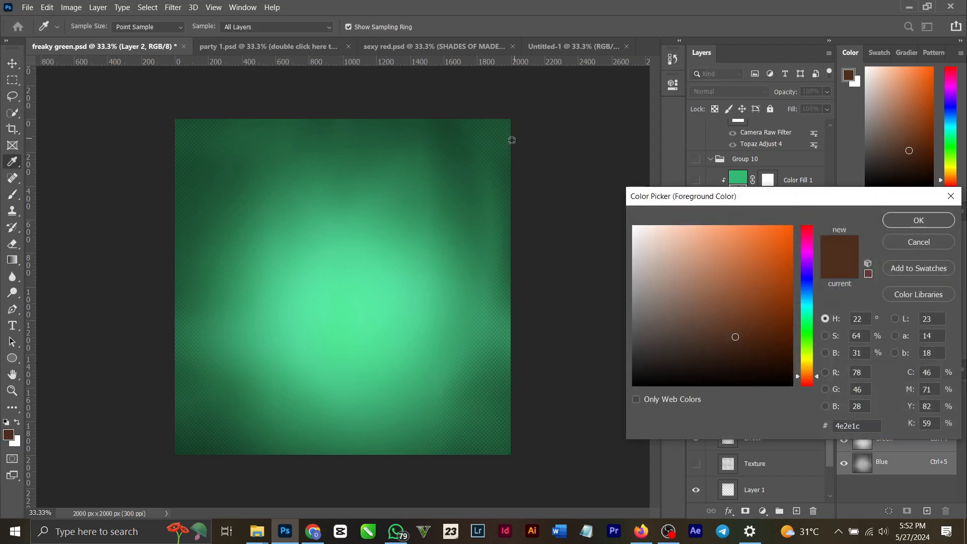
{"action": "left_click", "coordinate": [461, 181]}
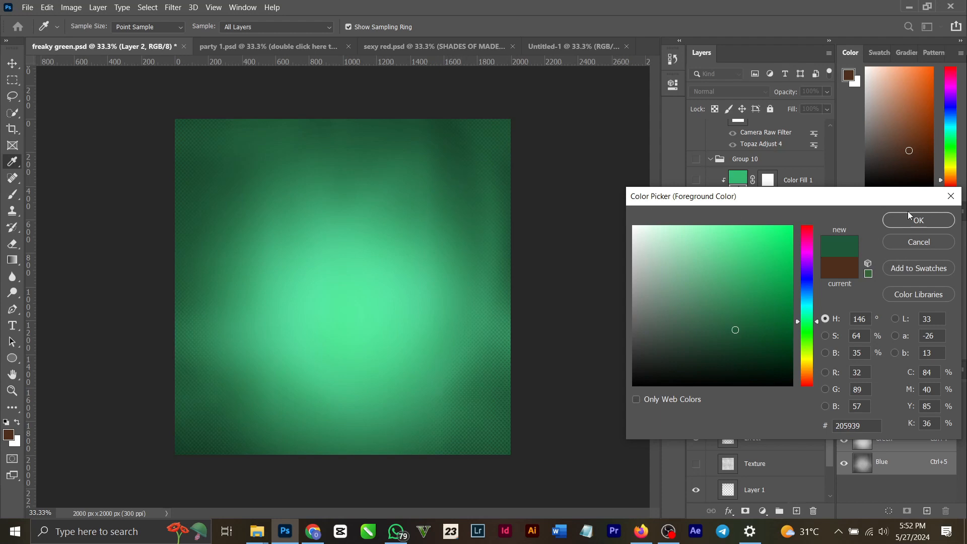
{"action": "left_click", "coordinate": [753, 285]}
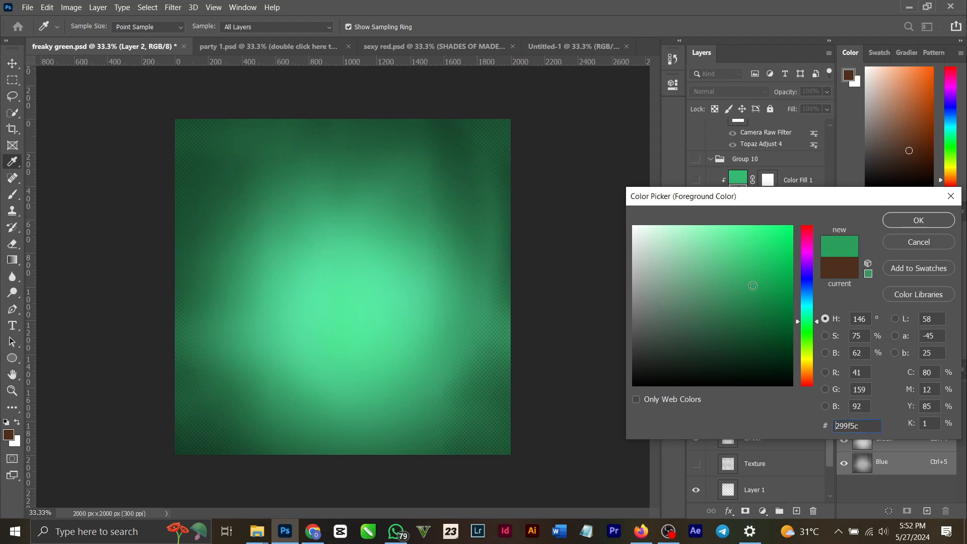
{"action": "left_click", "coordinate": [910, 223]}
Step: Paint one soft 600 px green spot on the new layer and set its blend mode to Linear Dodge (Add)
{"action": "left_click", "coordinate": [420, 249]}
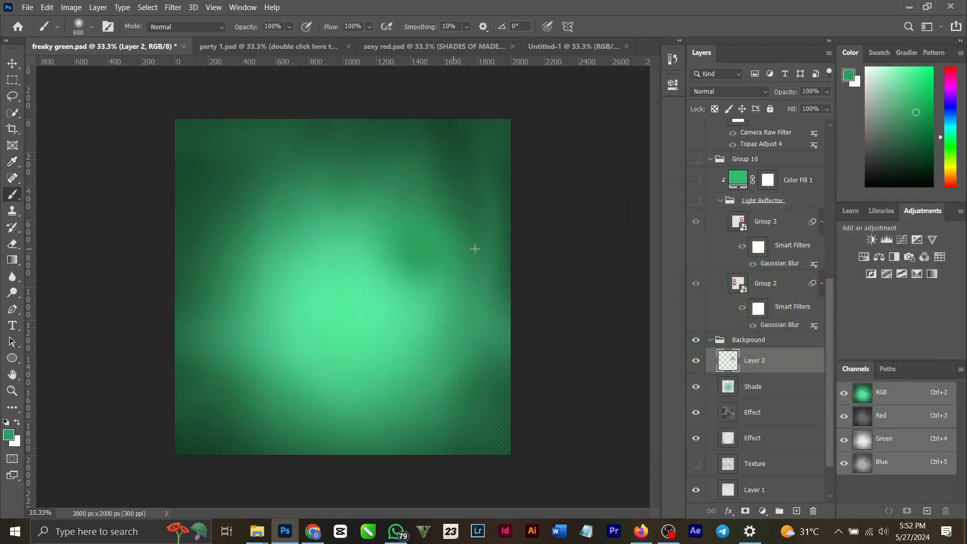
{"action": "left_click", "coordinate": [722, 92]}
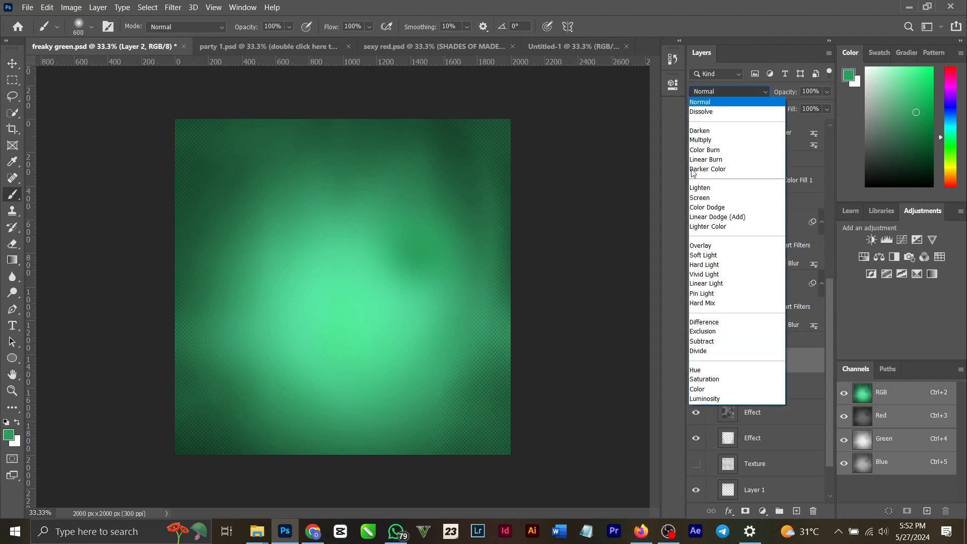
{"action": "left_click", "coordinate": [693, 218]}
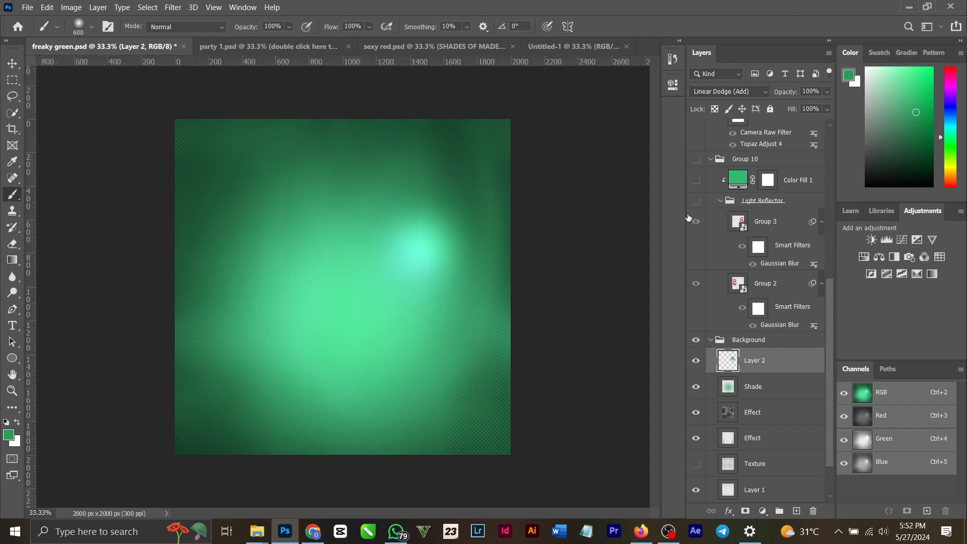
Step: Scale the painted glow to about 178% and position it near the centre of the canvas
{"action": "key", "text": "ctrl+t"}
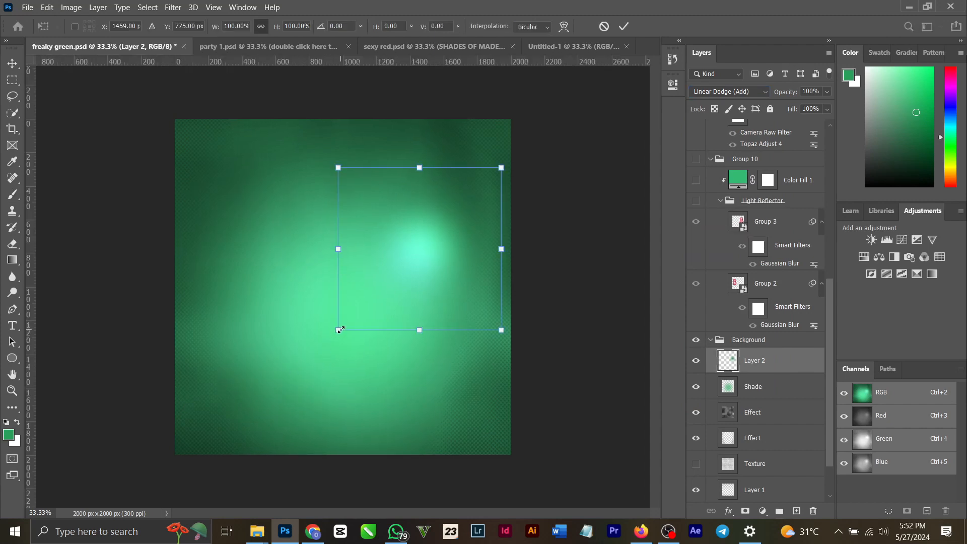
{"action": "left_click_drag", "start_coordinate": [340, 330], "coordinate": [209, 455]}
{"action": "left_click_drag", "start_coordinate": [423, 306], "coordinate": [424, 261]}
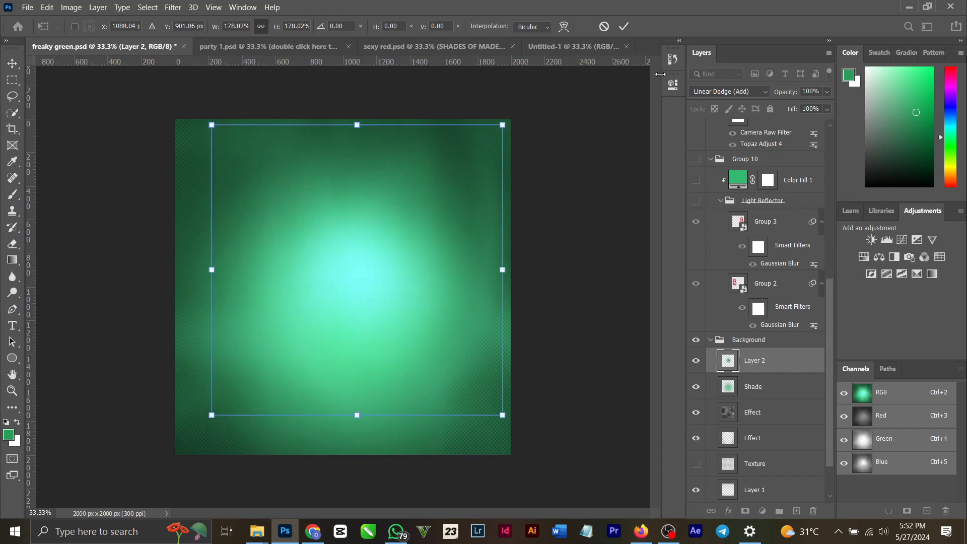
{"action": "left_click", "coordinate": [624, 27]}
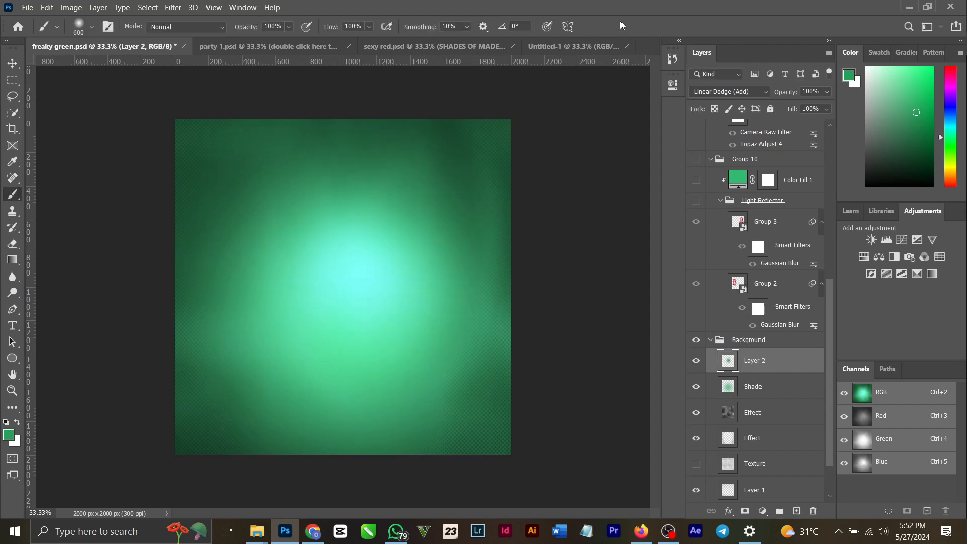
Step: Delete the painted glow layer and show Group 10 with Color Fill 1 and the Light Reflector group
{"action": "key", "text": "Delete"}
{"action": "key", "text": "v"}
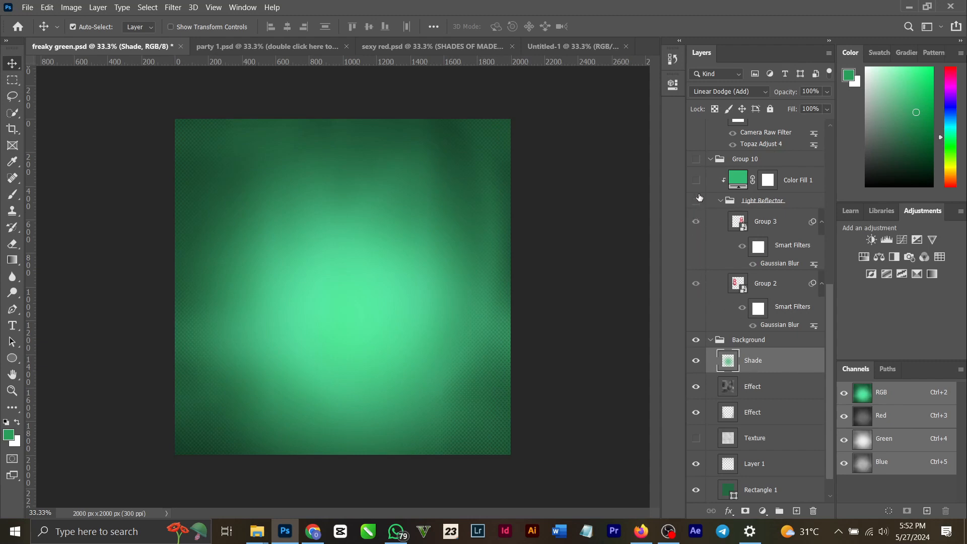
{"action": "left_click_drag", "start_coordinate": [698, 197], "coordinate": [697, 161]}
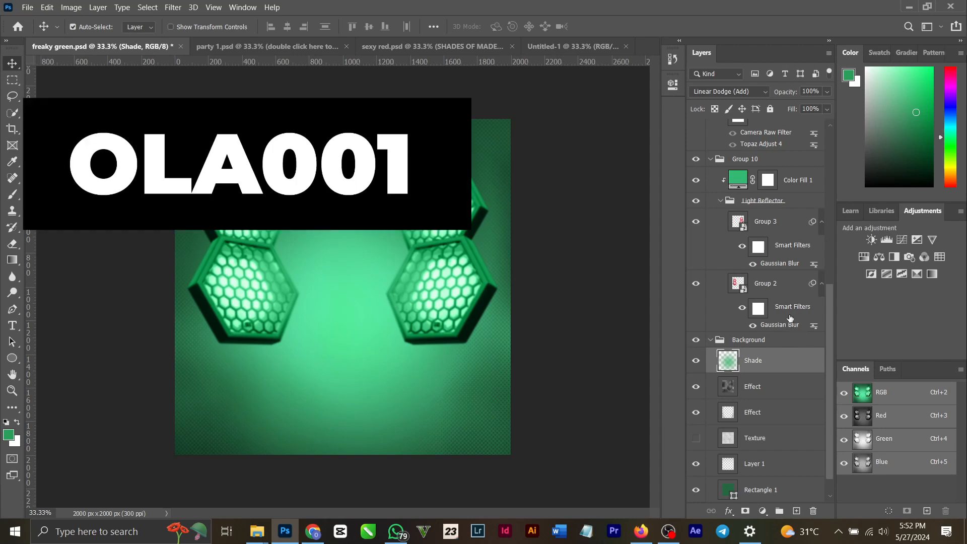
Step: Delete Color Fill 1 and add a blank layer above the Light Reflector group, clipped to it
{"action": "left_click", "coordinate": [739, 179]}
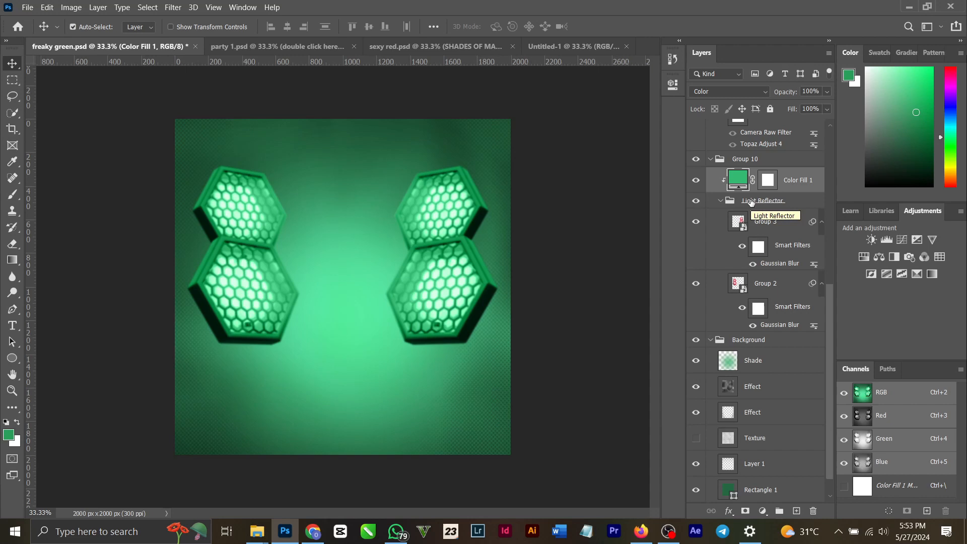
{"action": "key", "text": "Delete"}
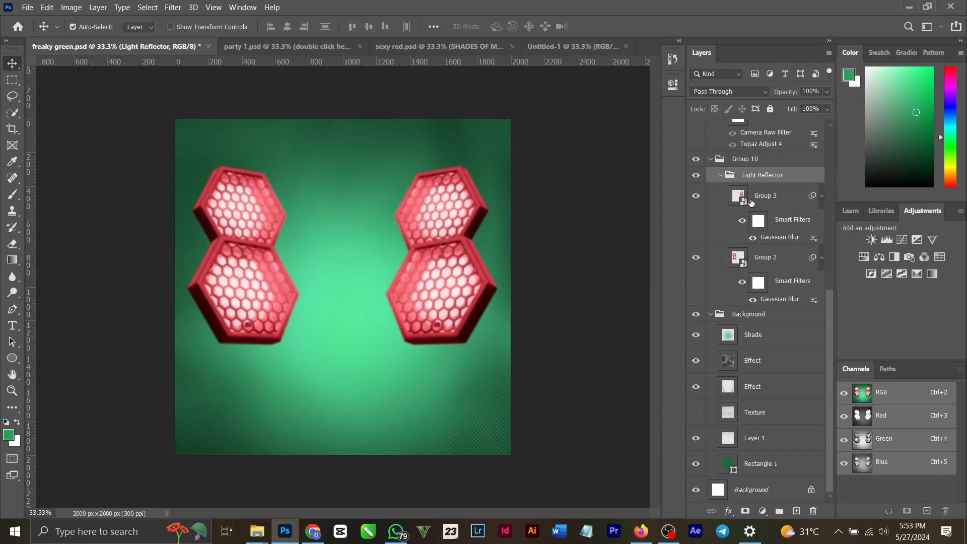
{"action": "left_click", "coordinate": [796, 510]}
{"action": "left_click_drag", "start_coordinate": [765, 195], "coordinate": [763, 168]}
{"action": "right_click", "coordinate": [764, 177]}
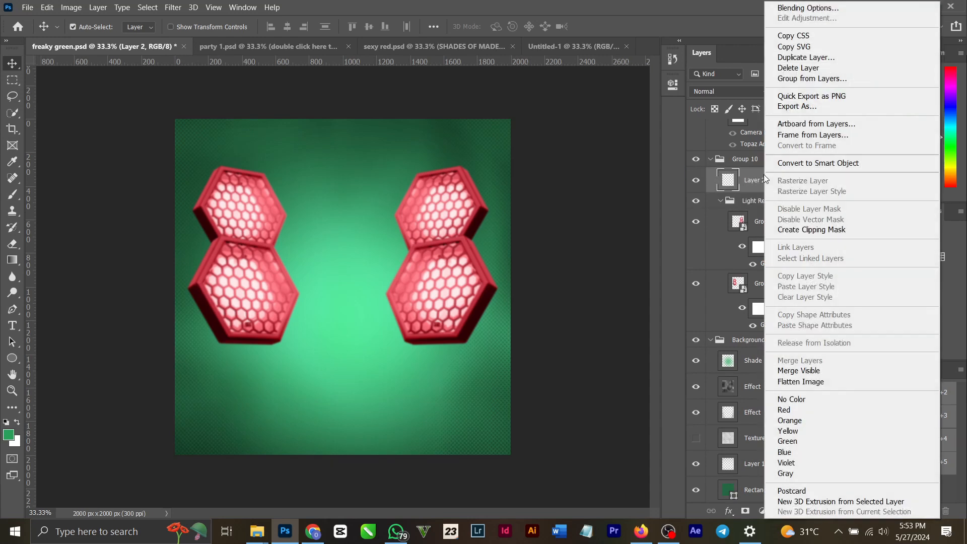
{"action": "left_click", "coordinate": [830, 229]}
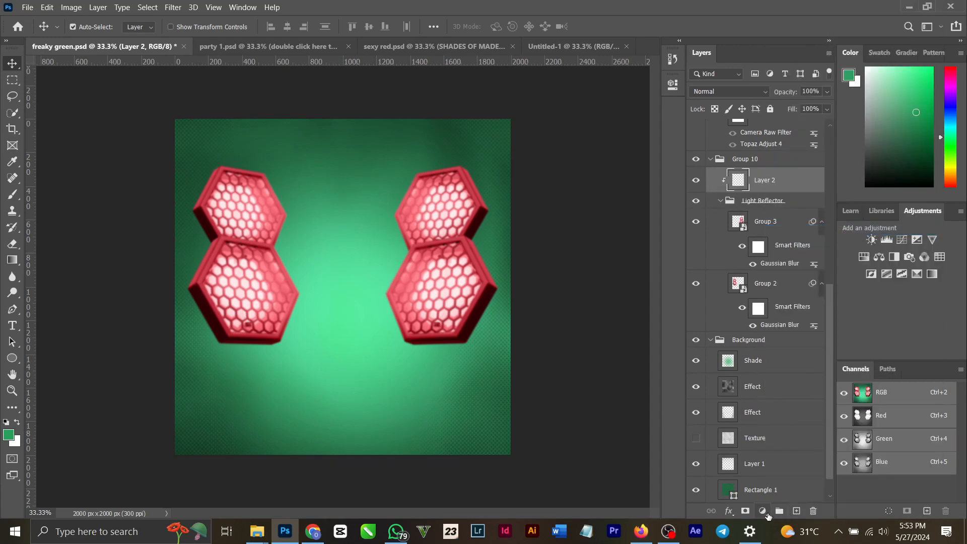
Step: Add a solid green #299f5c colour fill clipped to the Light Reflector group and set its blend mode to Color
{"action": "left_click", "coordinate": [763, 510]}
{"action": "left_click", "coordinate": [786, 292]}
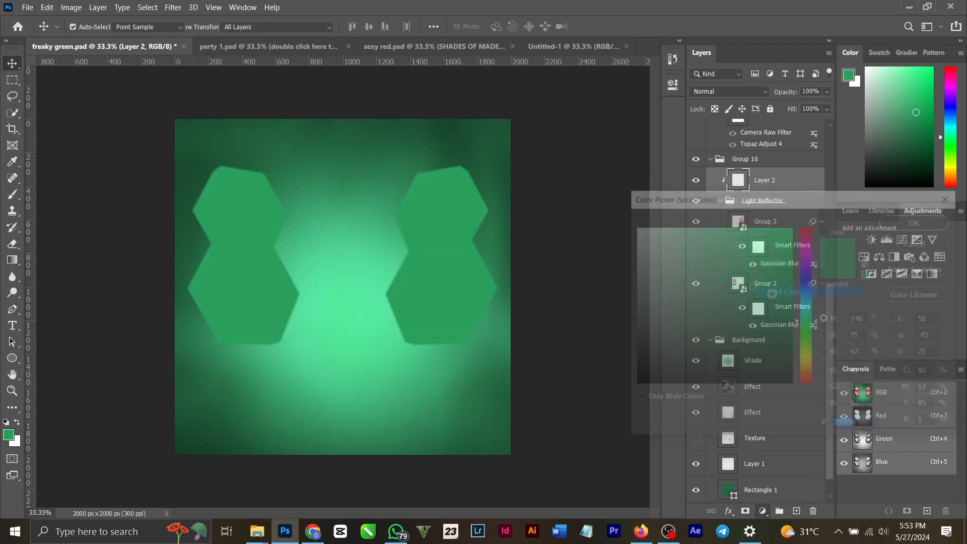
{"action": "left_click", "coordinate": [889, 220]}
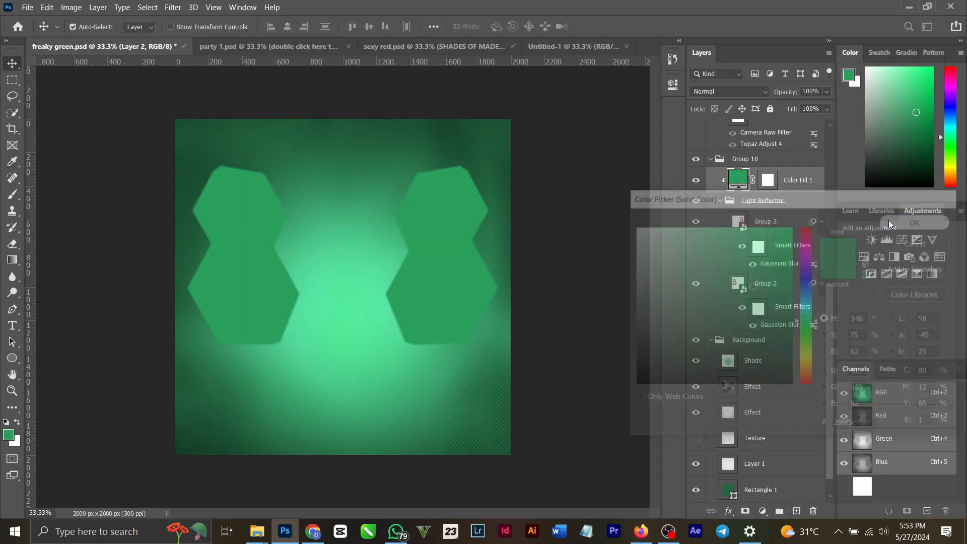
{"action": "left_click", "coordinate": [728, 91]}
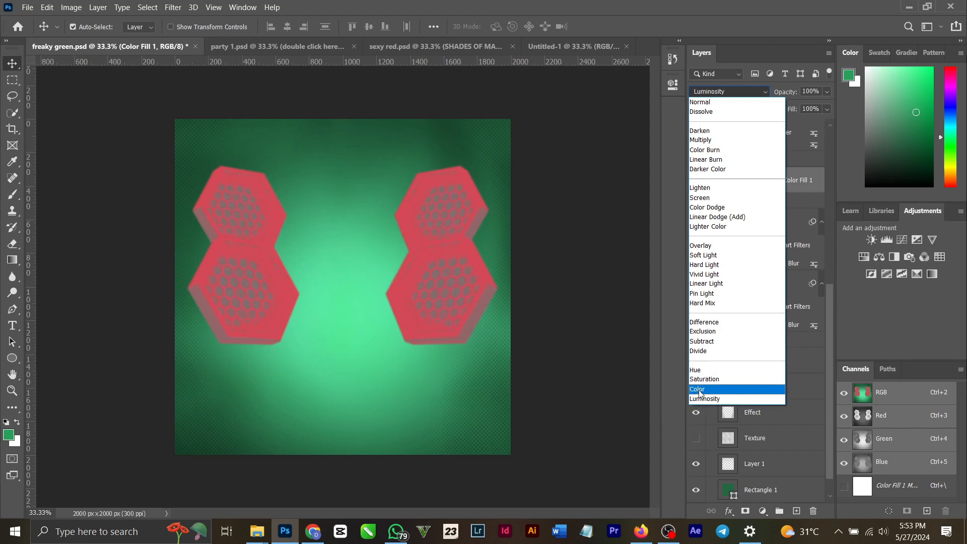
{"action": "left_click", "coordinate": [697, 389]}
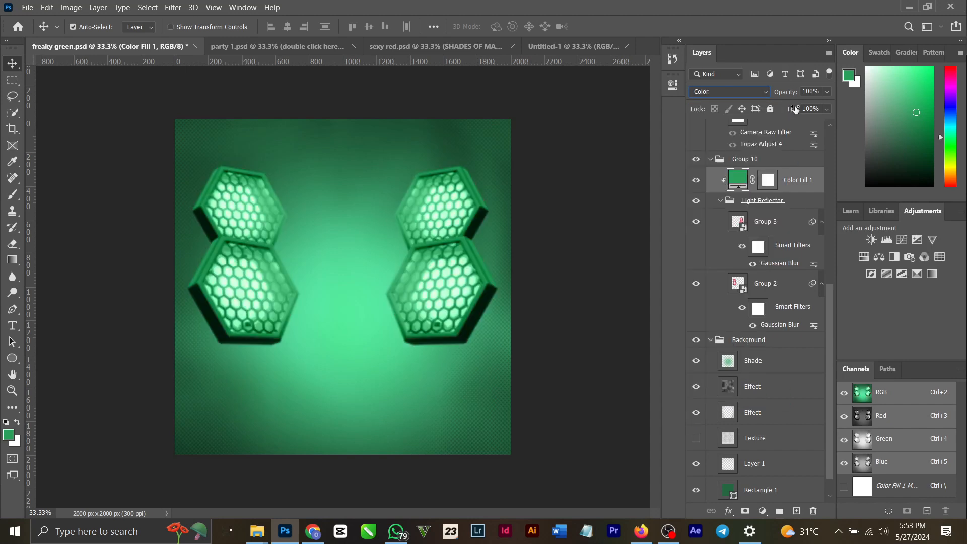
Step: Try lowering the colour fill layer's opacity to 88%, and undo the change
{"action": "mouse_move", "coordinate": [795, 109]}
{"action": "left_mouse_down"}
{"action": "mouse_move", "coordinate": [782, 109]}
{"action": "mouse_move", "coordinate": [804, 109]}
{"action": "mouse_move", "coordinate": [785, 92]}
{"action": "left_mouse_up"}
{"action": "left_click", "coordinate": [599, 164]}
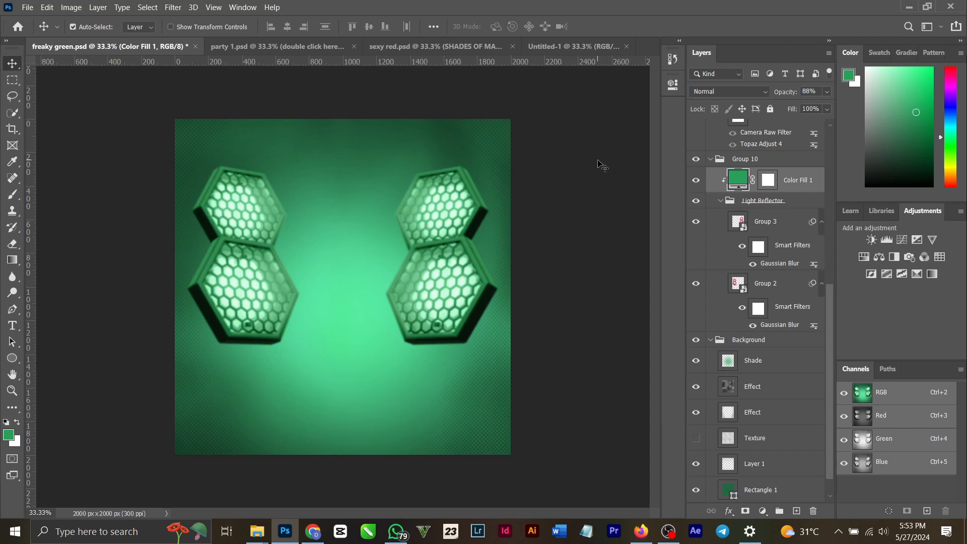
{"action": "key", "text": "ctrl+z"}
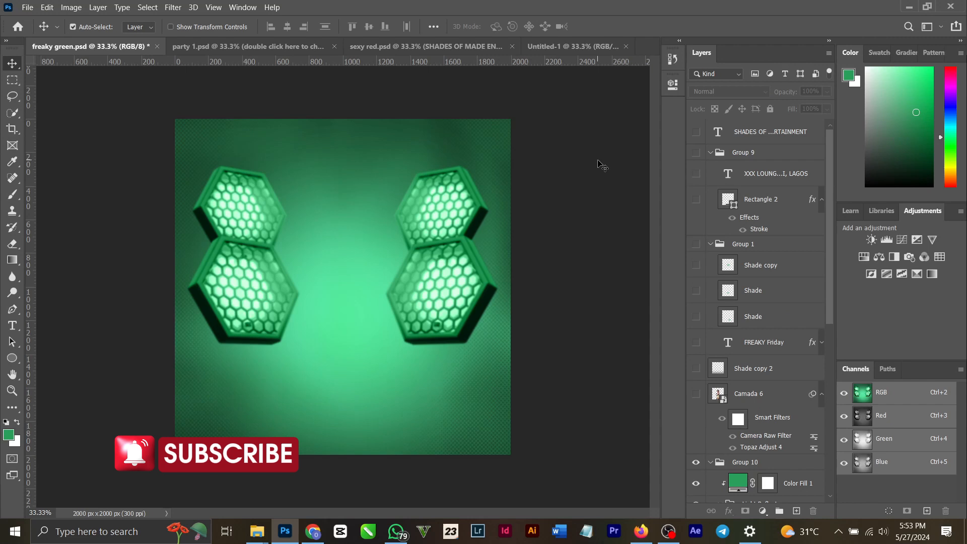
Step: Show the Camada 6 model layer and toggle Shade copy 2 on and off to compare its shading
{"action": "left_click", "coordinate": [697, 395]}
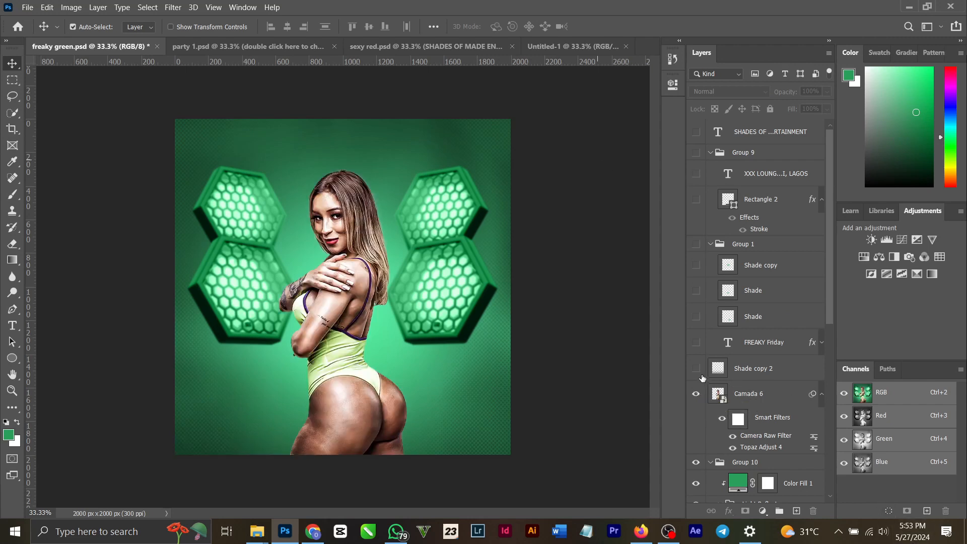
{"action": "left_click", "coordinate": [697, 368]}
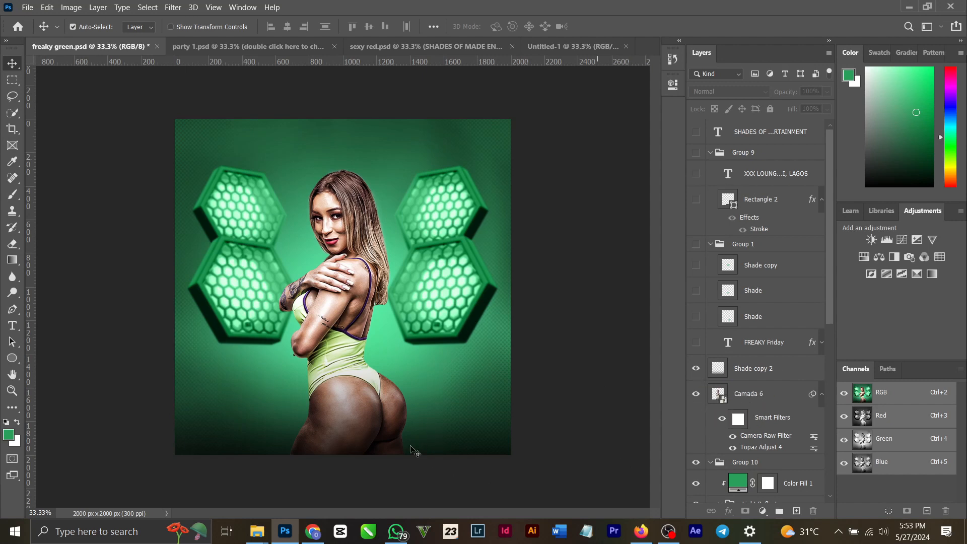
{"action": "left_click", "coordinate": [696, 368]}
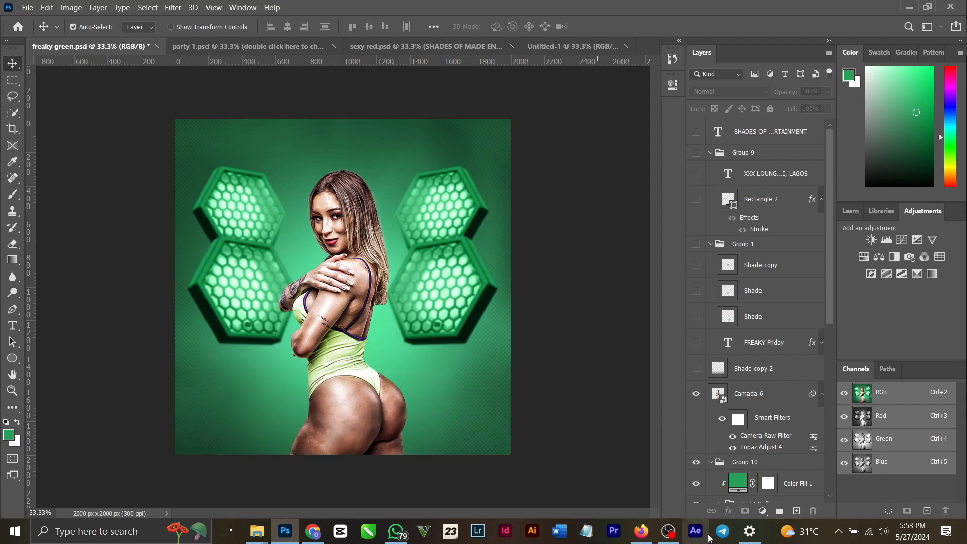
Step: Try a black-to-transparent gradient from the canvas's lower edge upward on a new layer above Shade copy 2, and undo it
{"action": "left_click", "coordinate": [772, 375]}
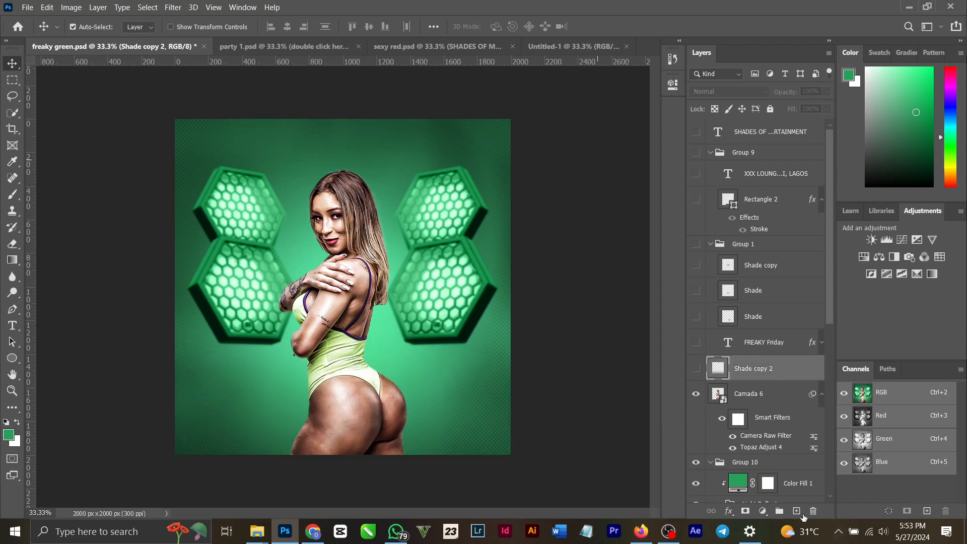
{"action": "left_click", "coordinate": [796, 511]}
{"action": "left_click", "coordinate": [6, 423]}
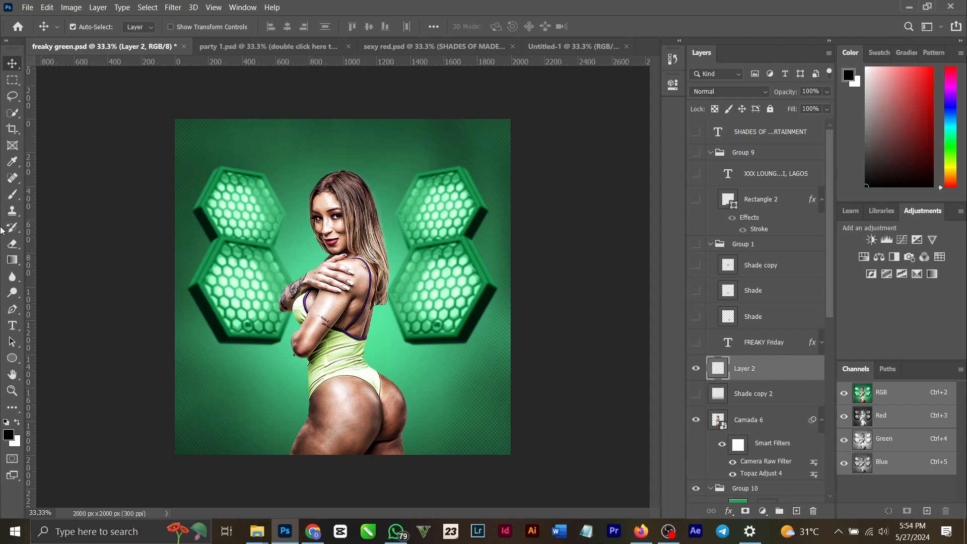
{"action": "left_click", "coordinate": [13, 260]}
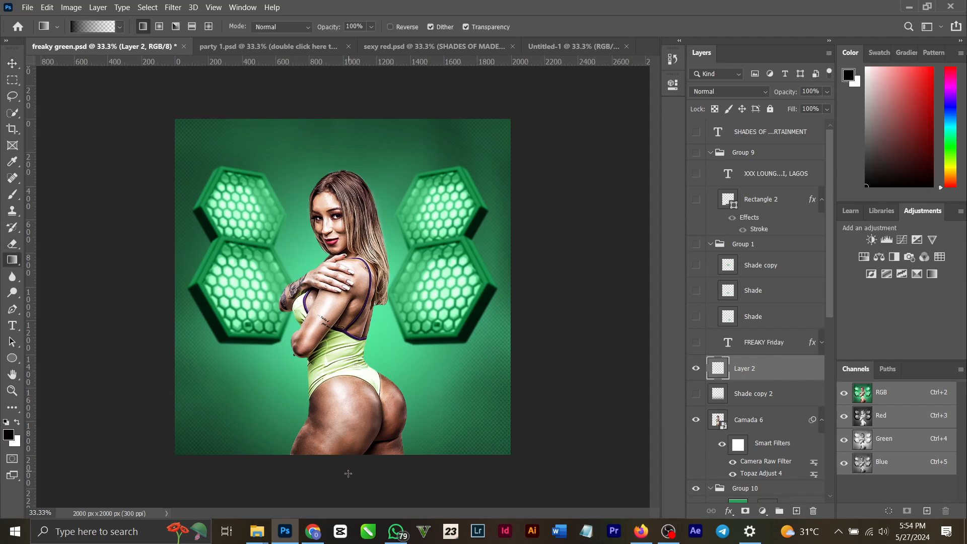
{"action": "left_click_drag", "start_coordinate": [351, 457], "coordinate": [355, 337]}
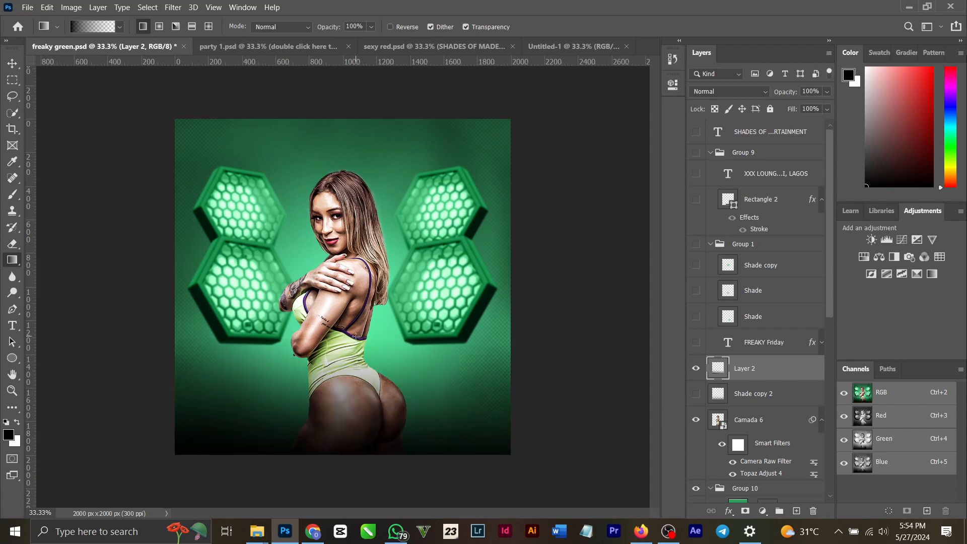
{"action": "key", "text": "ctrl+z"}
{"action": "key", "text": "ctrl+z"}
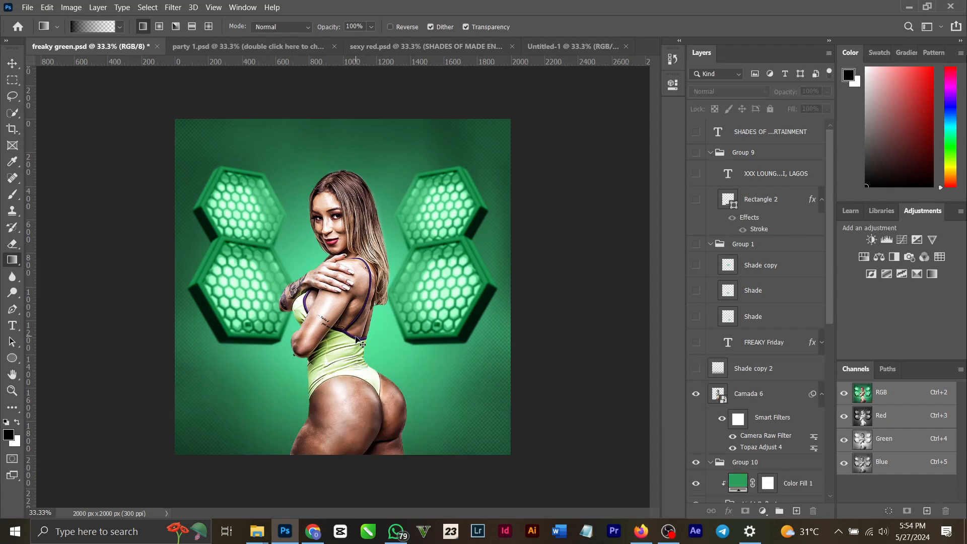
Step: Show the Shade copy 2 layer and the FREAKY Friday title in Group 1, and switch to the Move tool
{"action": "key", "text": "ctrl+shift+z"}
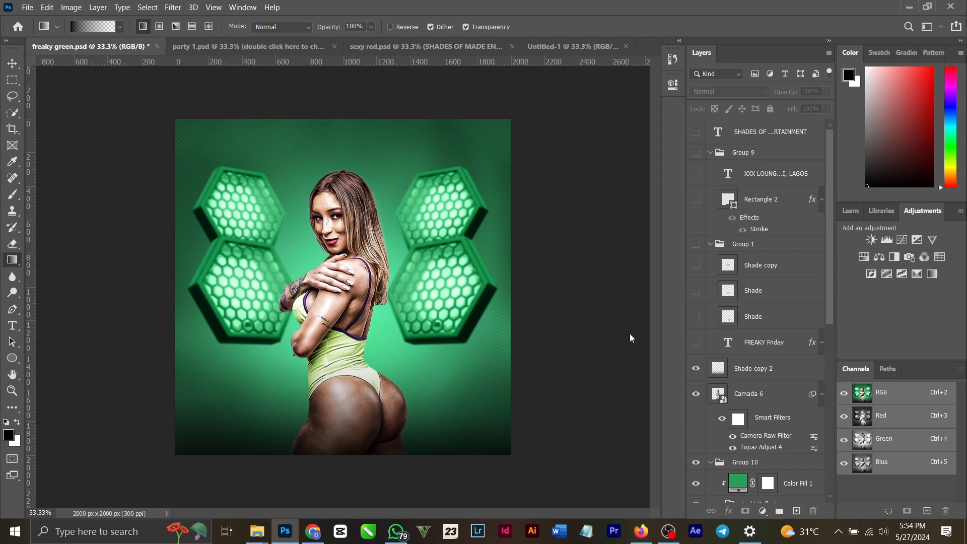
{"action": "left_click", "coordinate": [696, 343]}
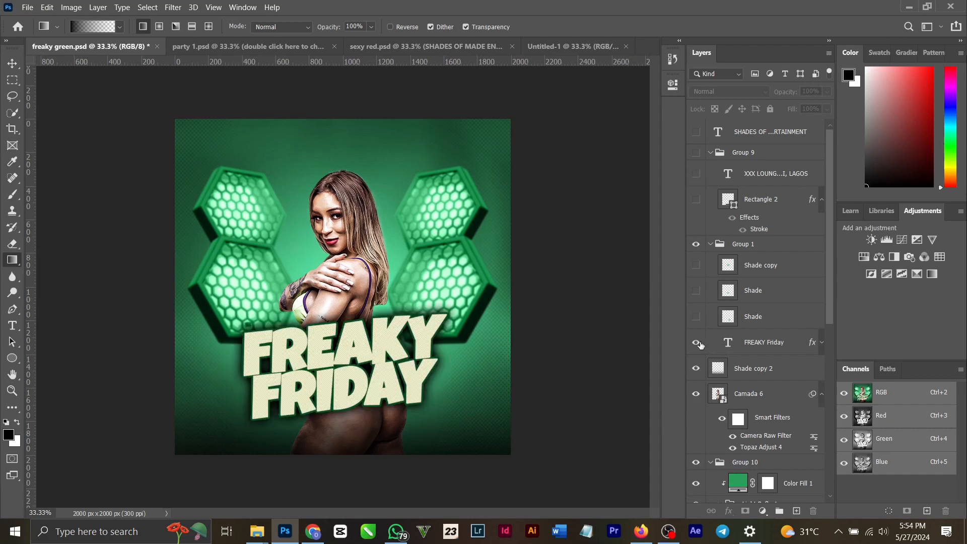
{"action": "left_click", "coordinate": [15, 65]}
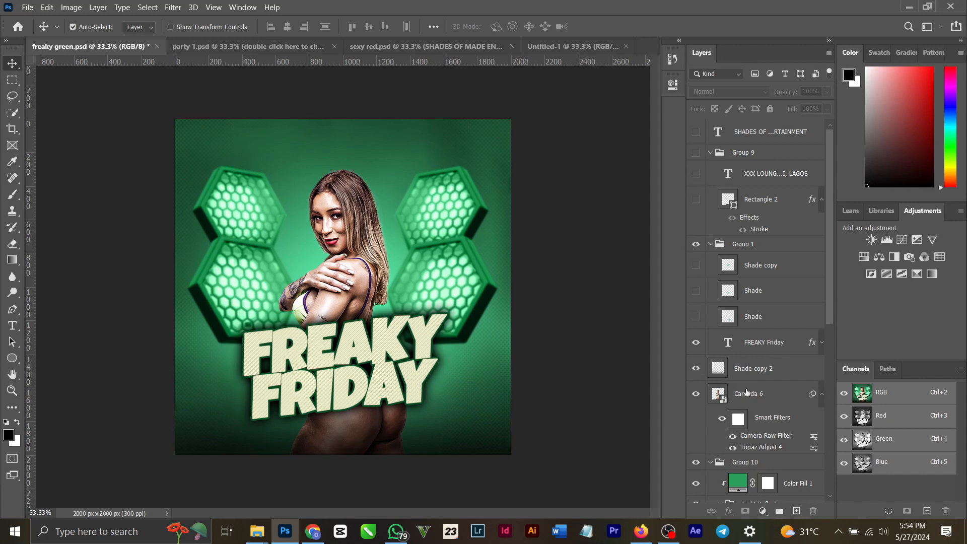
Step: Open the FREAKY Friday title text for editing to inspect its font settings, and leave the text unchanged
{"action": "double_click", "coordinate": [728, 344]}
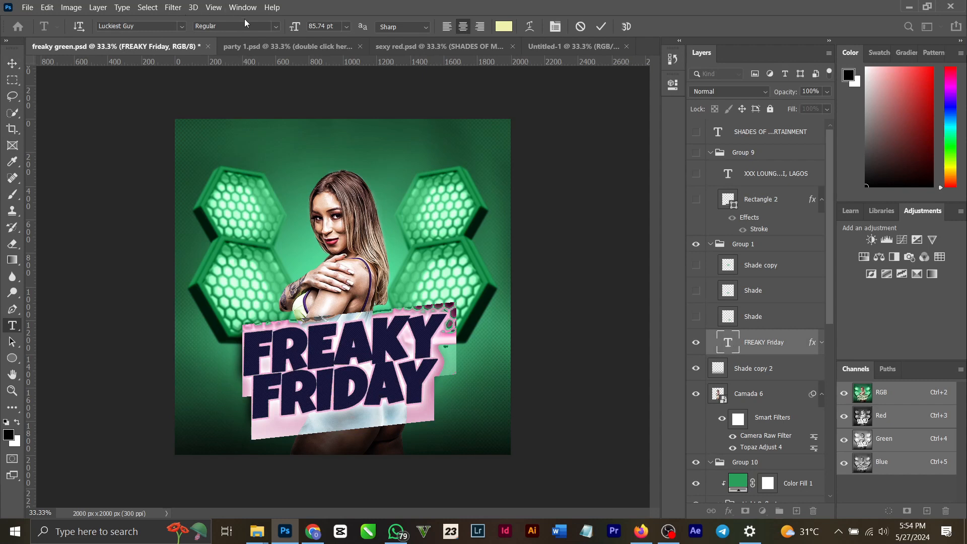
{"action": "left_click", "coordinate": [601, 26]}
{"action": "key", "text": "v"}
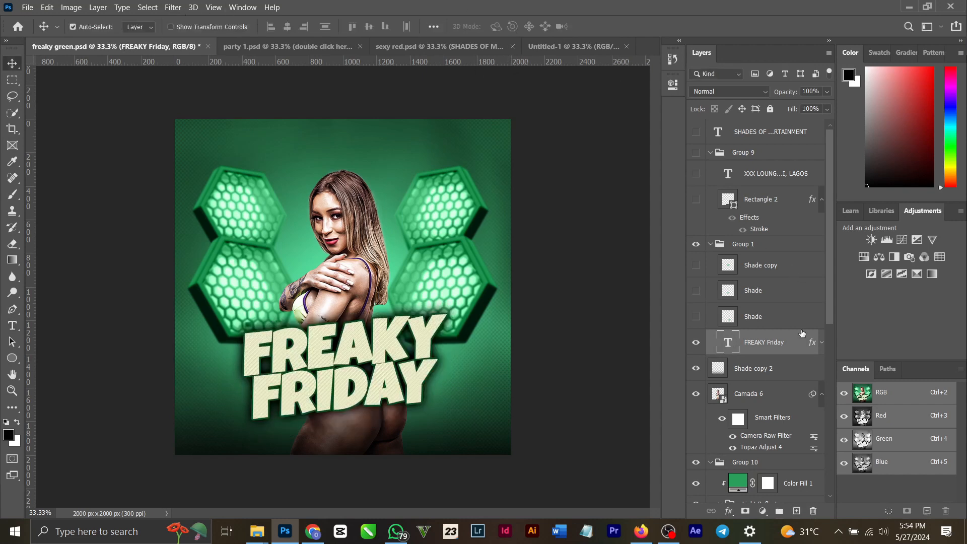
Step: Open the FREAKY Friday title's layer style and examine its Stroke settings and stroke colour
{"action": "double_click", "coordinate": [813, 345]}
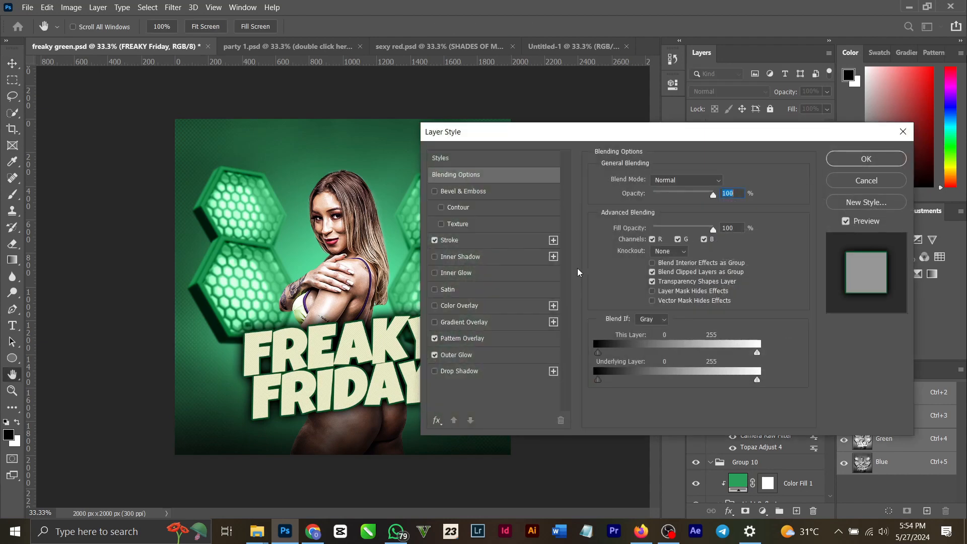
{"action": "left_click", "coordinate": [497, 240]}
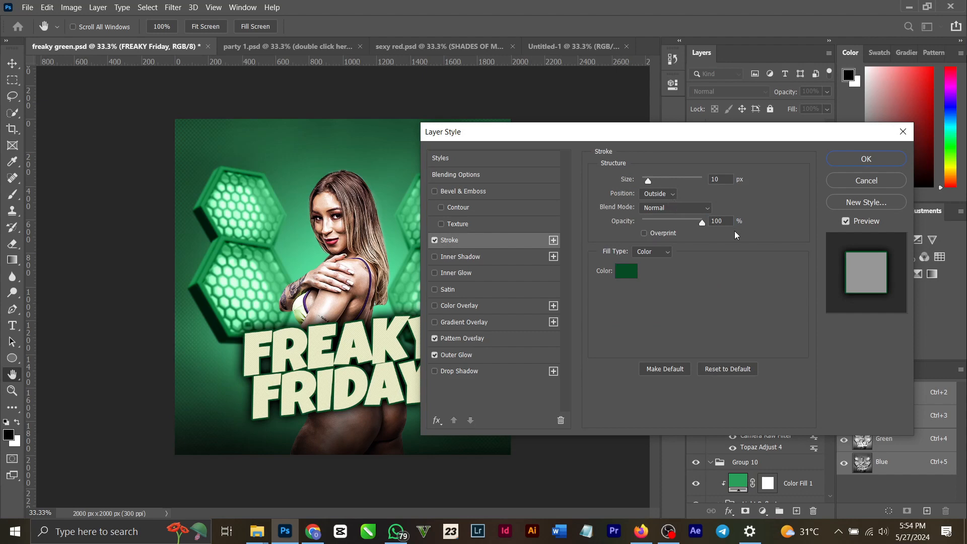
{"action": "left_click", "coordinate": [636, 278]}
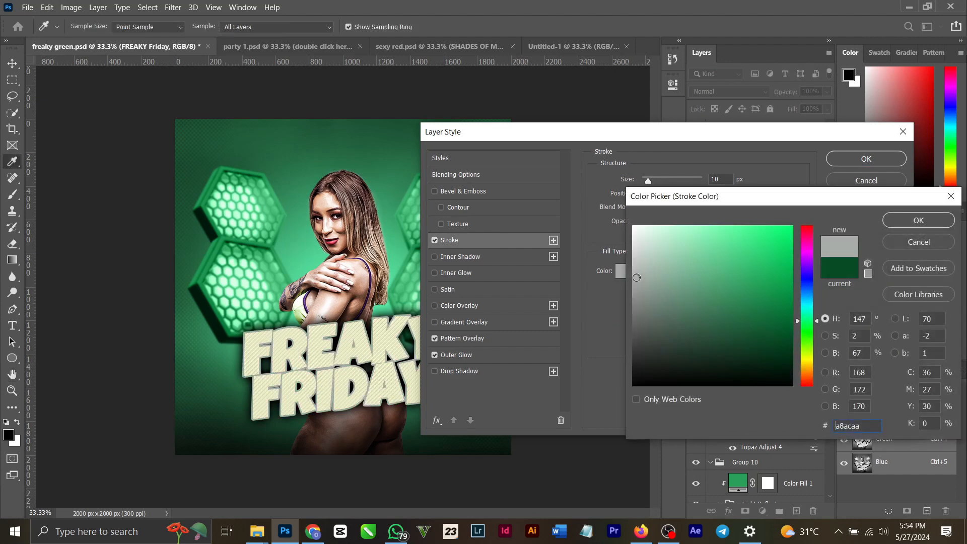
{"action": "left_click", "coordinate": [932, 247]}
{"action": "left_click", "coordinate": [630, 271]}
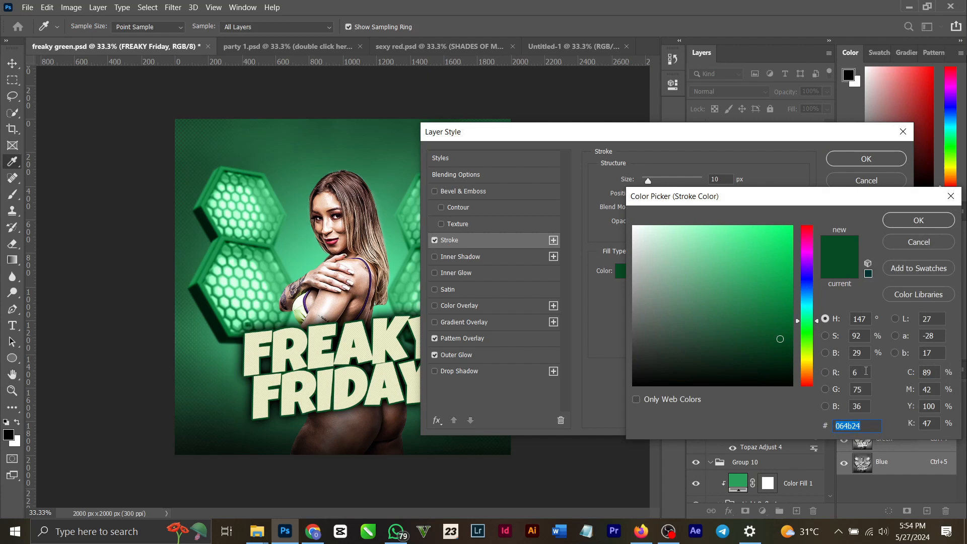
{"action": "left_click", "coordinate": [894, 223]}
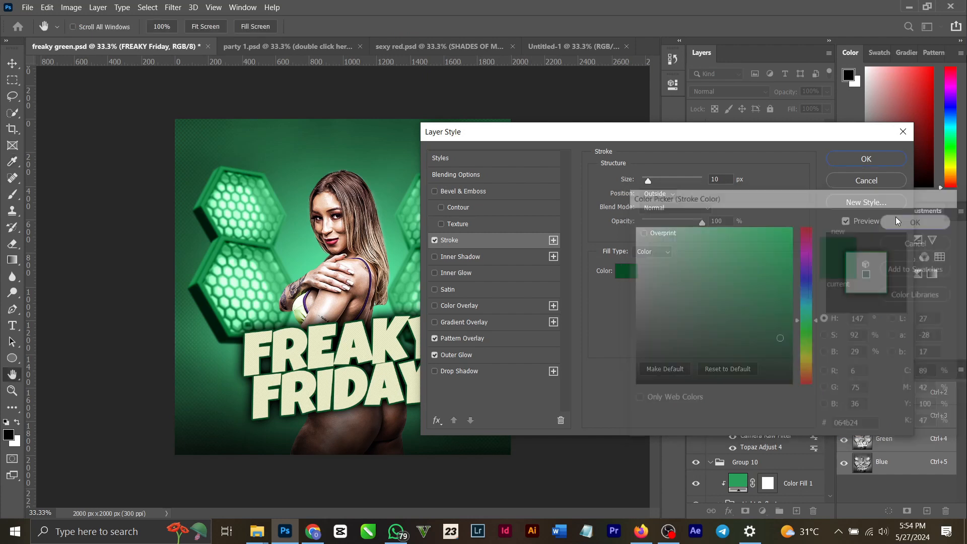
Step: Examine the title's Pattern Overlay settings and browse the available patterns without choosing another
{"action": "left_click", "coordinate": [491, 338]}
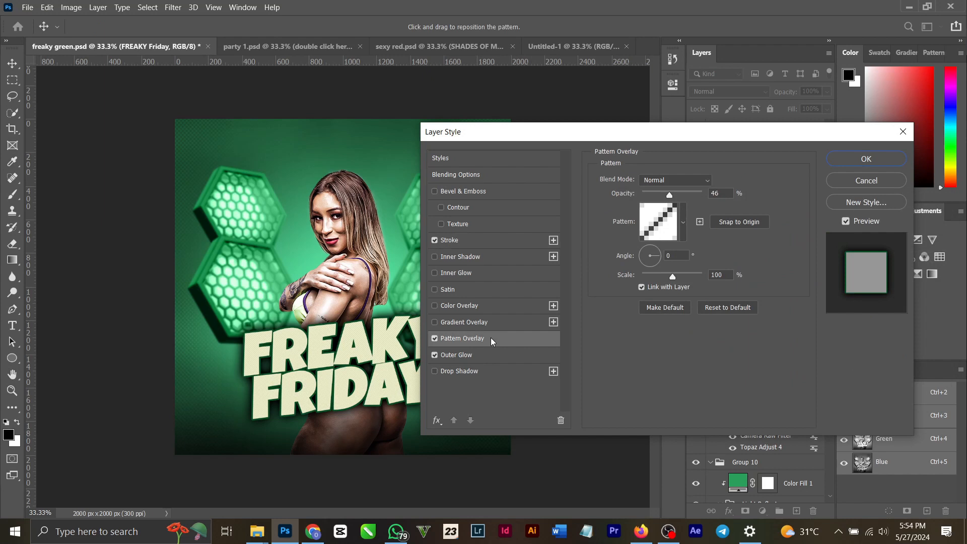
{"action": "left_click", "coordinate": [682, 223]}
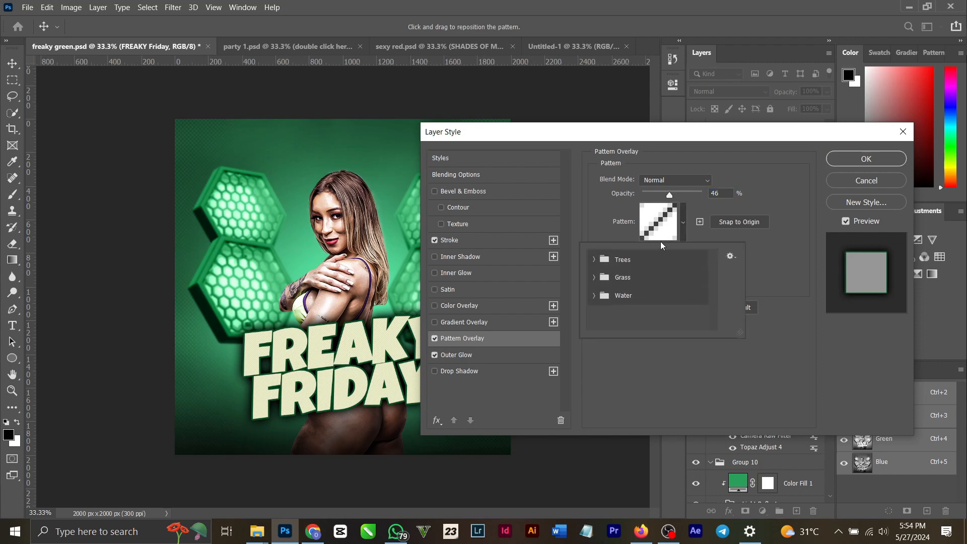
{"action": "left_click", "coordinate": [667, 222]}
{"action": "left_click", "coordinate": [667, 222]}
{"action": "left_click", "coordinate": [700, 206]}
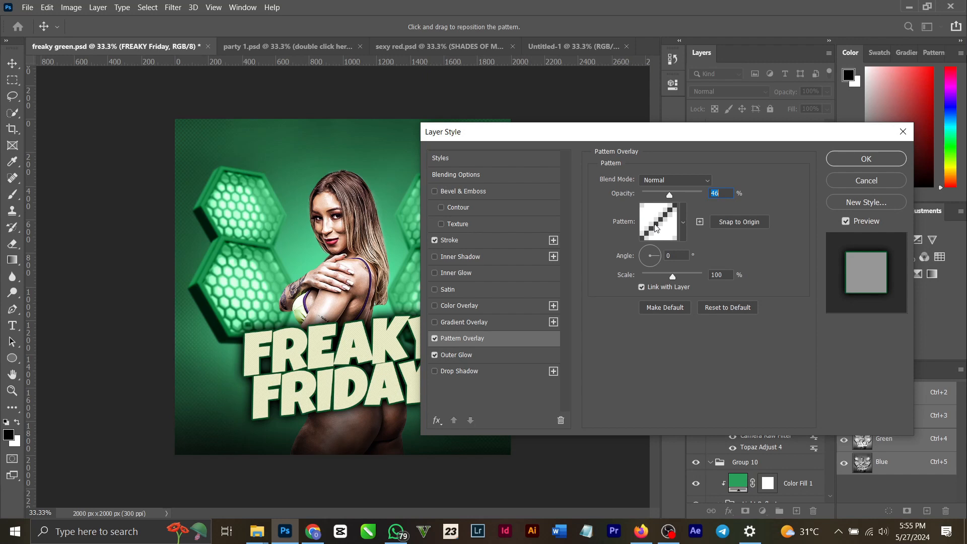
Step: Toggle the title's Outer Glow off and on to compare its effect, and discard the layer style changes
{"action": "left_click", "coordinate": [507, 361]}
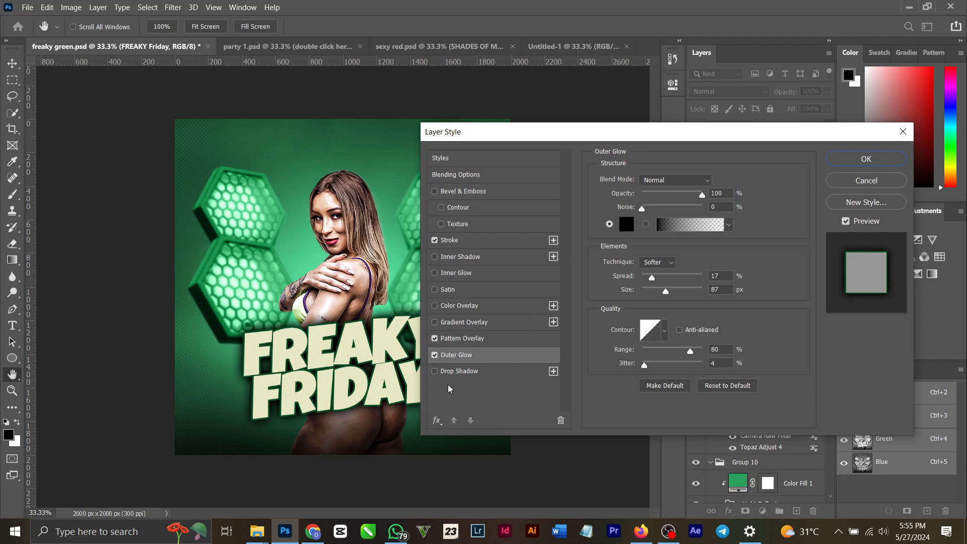
{"action": "left_click", "coordinate": [434, 355]}
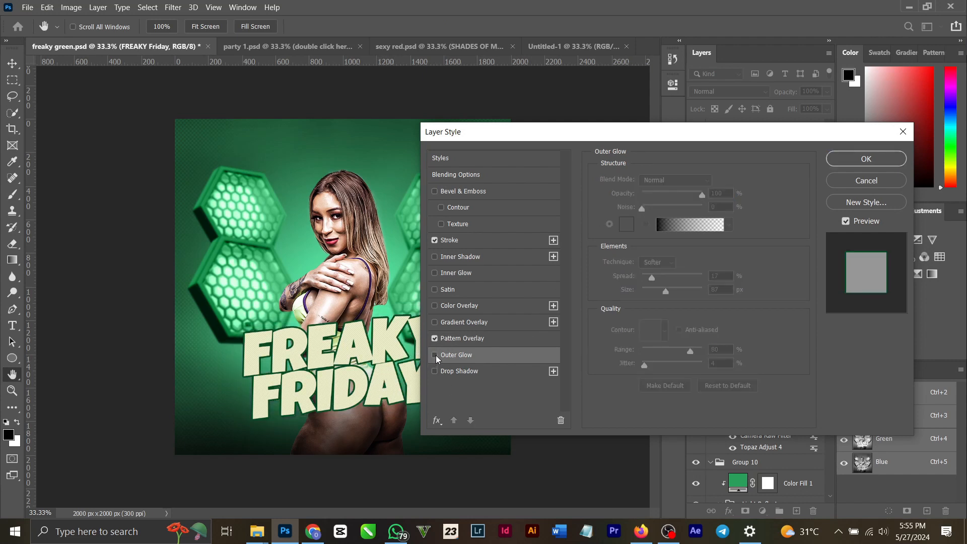
{"action": "left_click", "coordinate": [435, 355]}
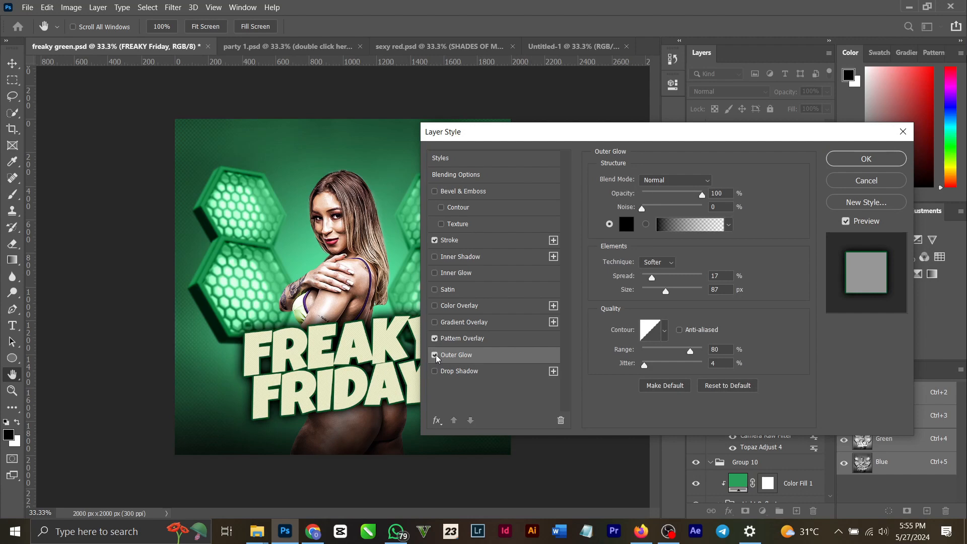
{"action": "left_click", "coordinate": [871, 183]}
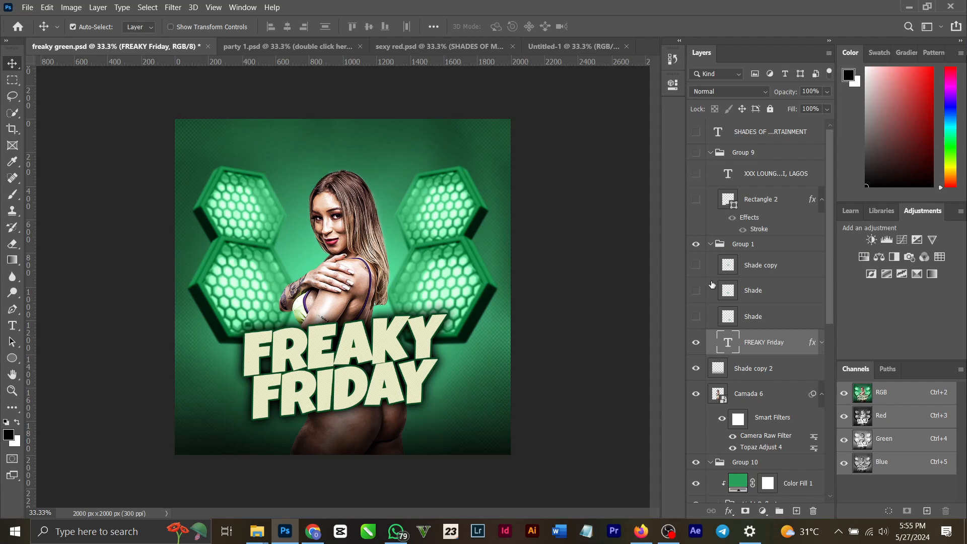
Step: Show the Shade copy layer and both Shade layers above the FREAKY Friday title in Group 1
{"action": "left_click", "coordinate": [695, 265]}
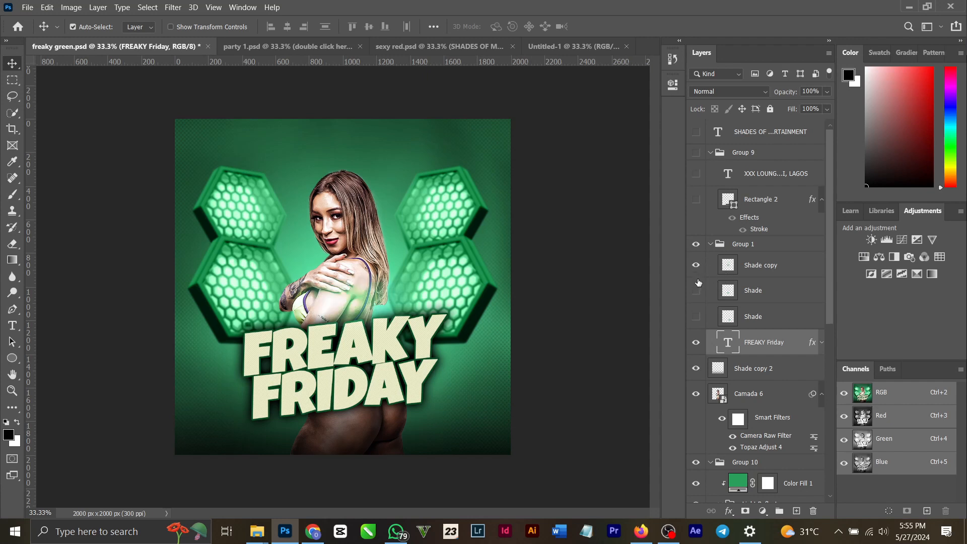
{"action": "left_click", "coordinate": [696, 290]}
{"action": "left_click", "coordinate": [696, 317]}
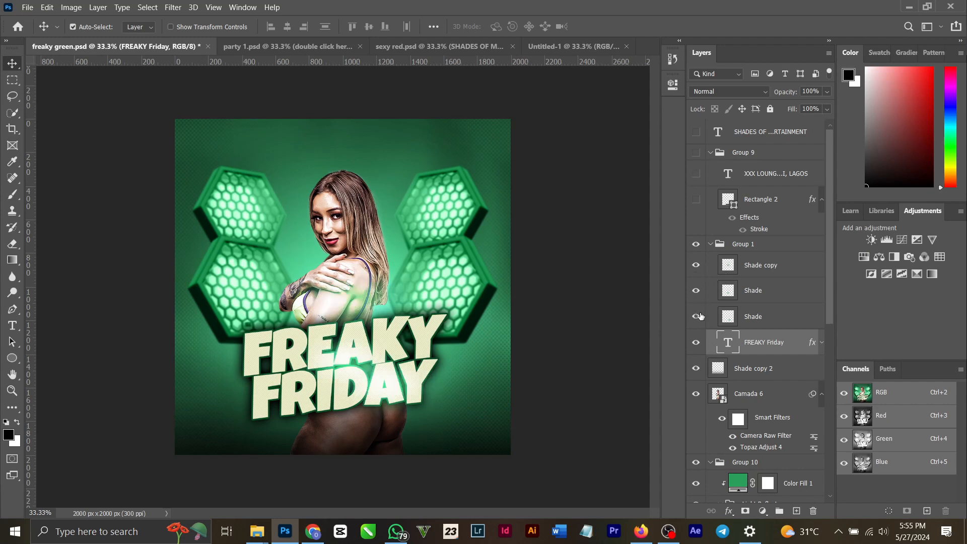
Step: Show Rectangle 2 and the XXX LOUNGE LEKKI, LAGOS text in Group 9, plus the entertainment brand line at the flyer's upper edge
{"action": "left_click", "coordinate": [696, 199]}
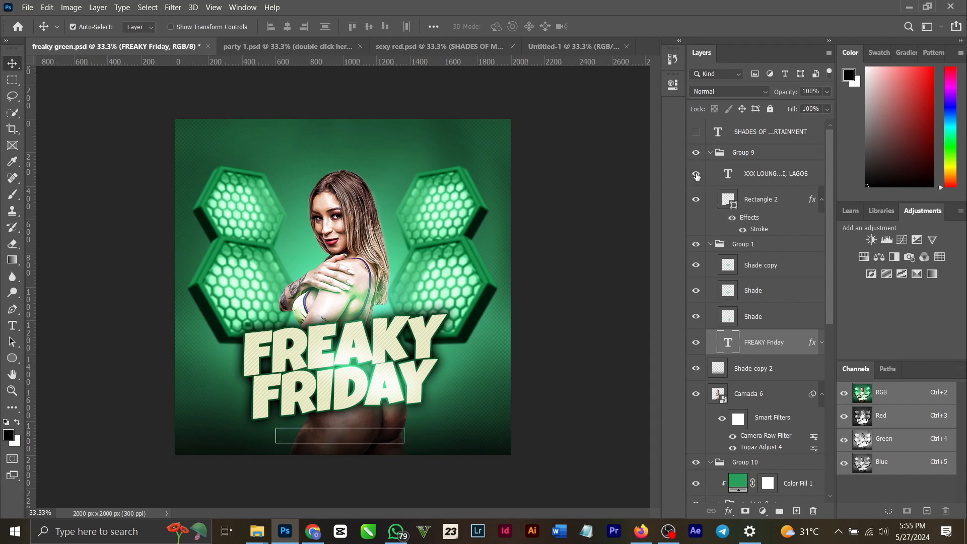
{"action": "left_click", "coordinate": [696, 174]}
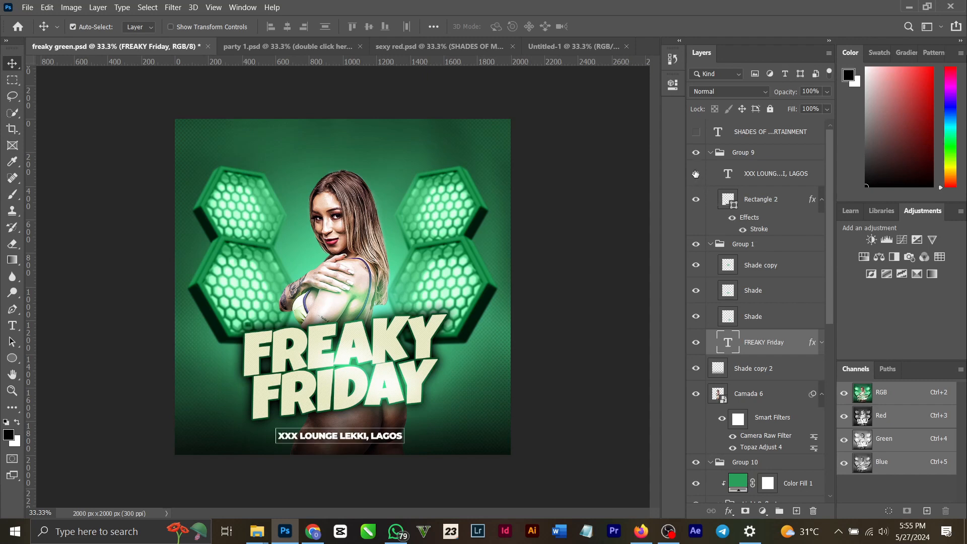
{"action": "left_click", "coordinate": [696, 132]}
{"action": "scroll", "coordinate": [754, 342], "scroll_direction": "down", "scroll_amount": 1}
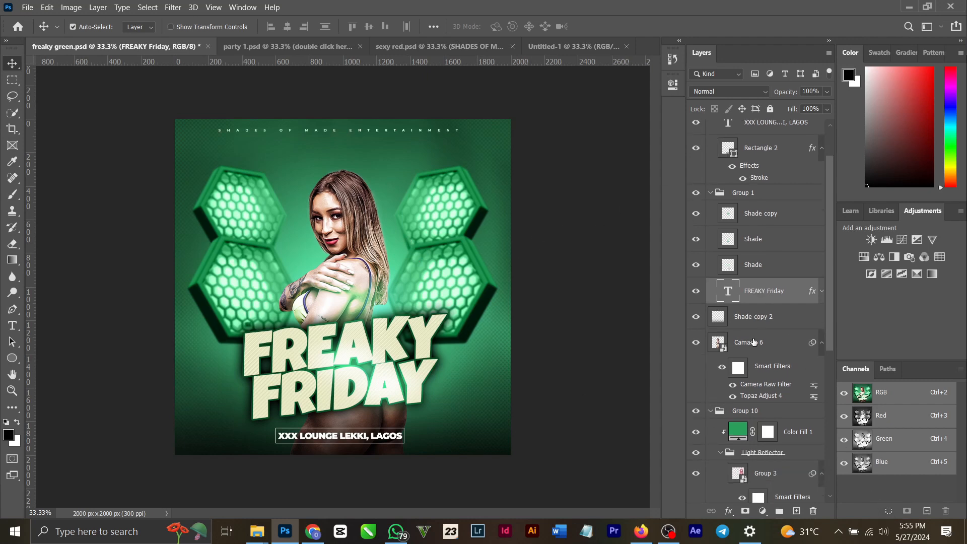